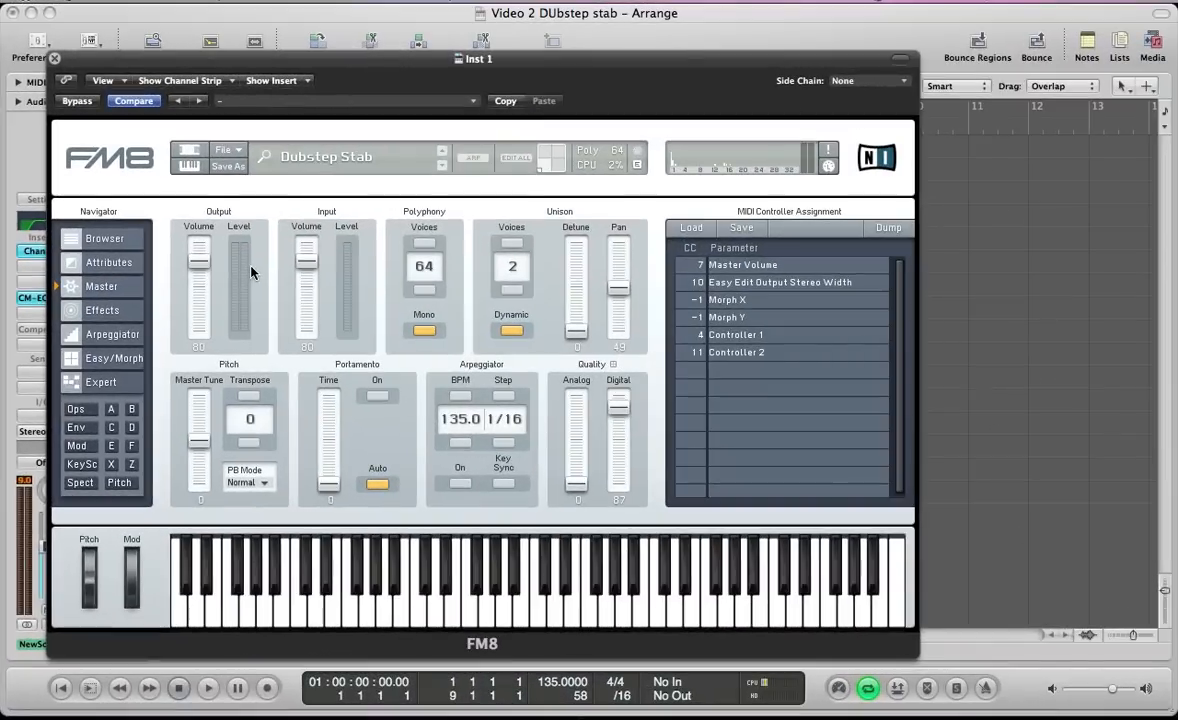
Play the arrangement, close the Inst 1 plug-in window, then mute the NewSound_bip_2 track and unmute Inst 1
key(space)
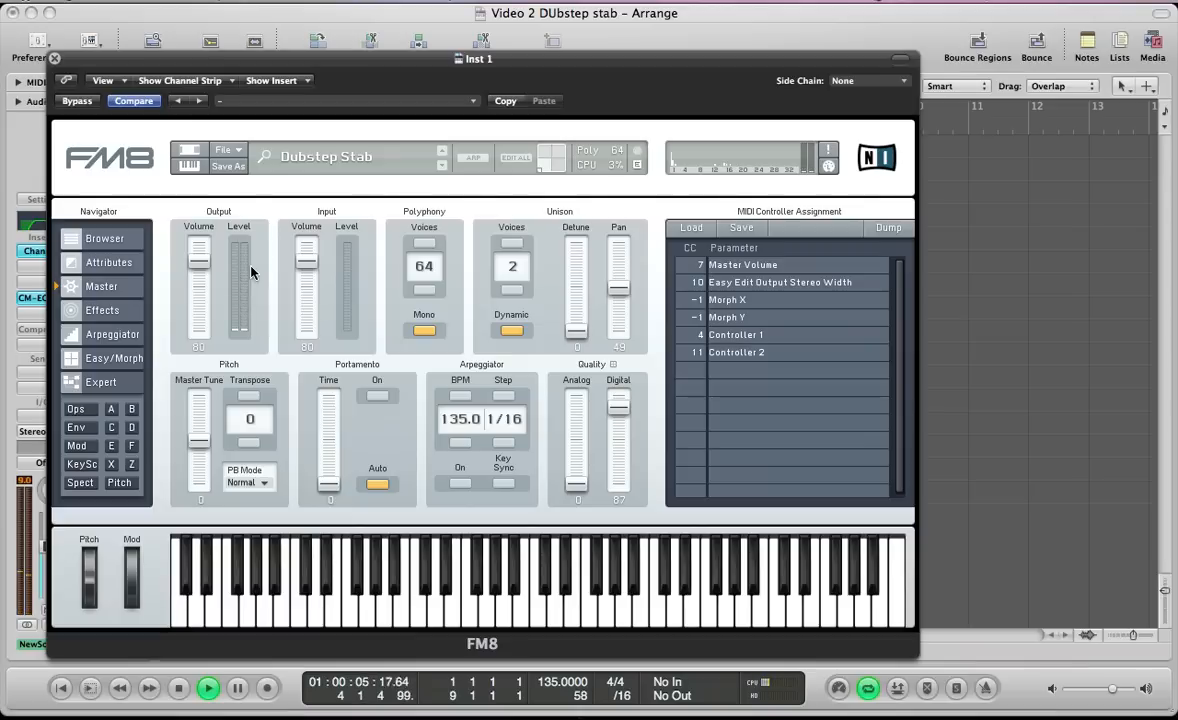
key(super+w)
click(250, 378)
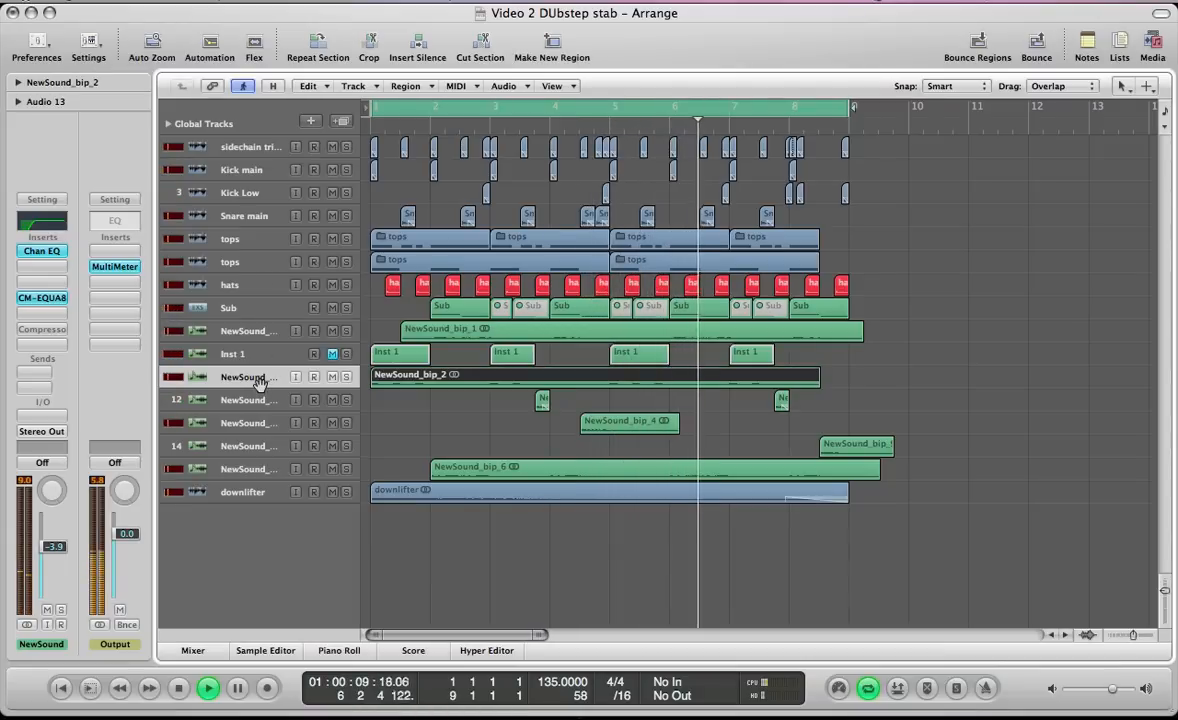
click(332, 379)
click(333, 355)
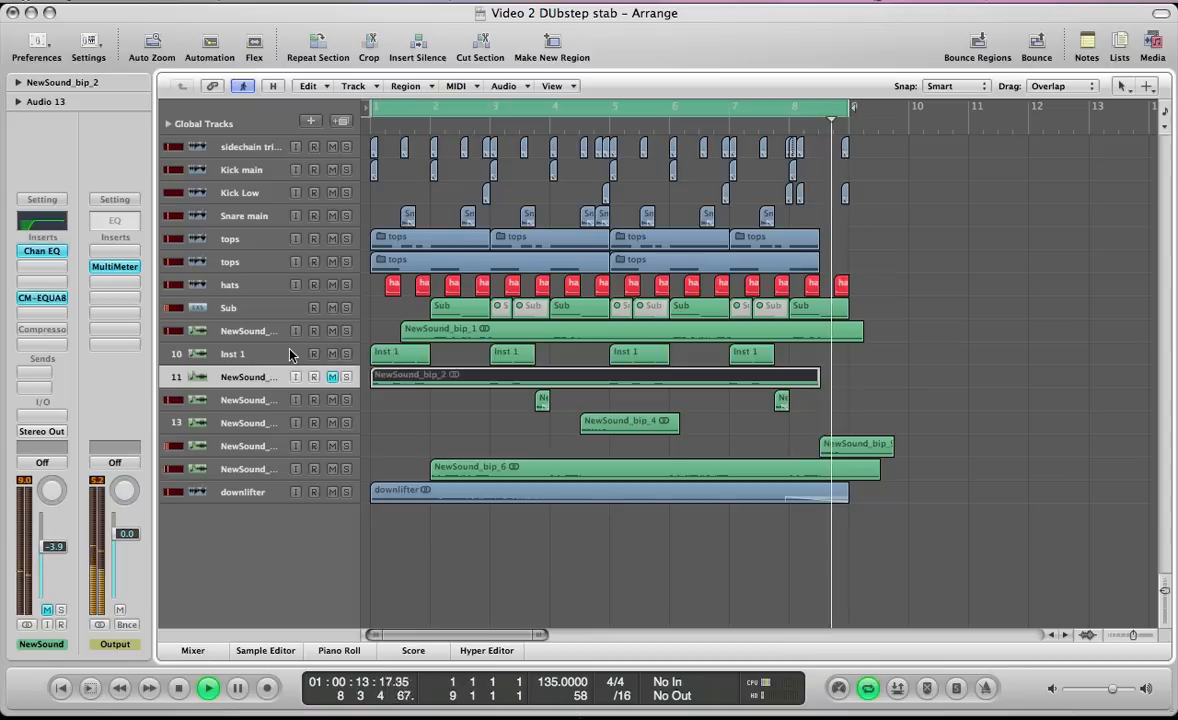
Solo the Inst 1 track's regions to hear the stab alone, and stop playback
click(290, 353)
key(s)
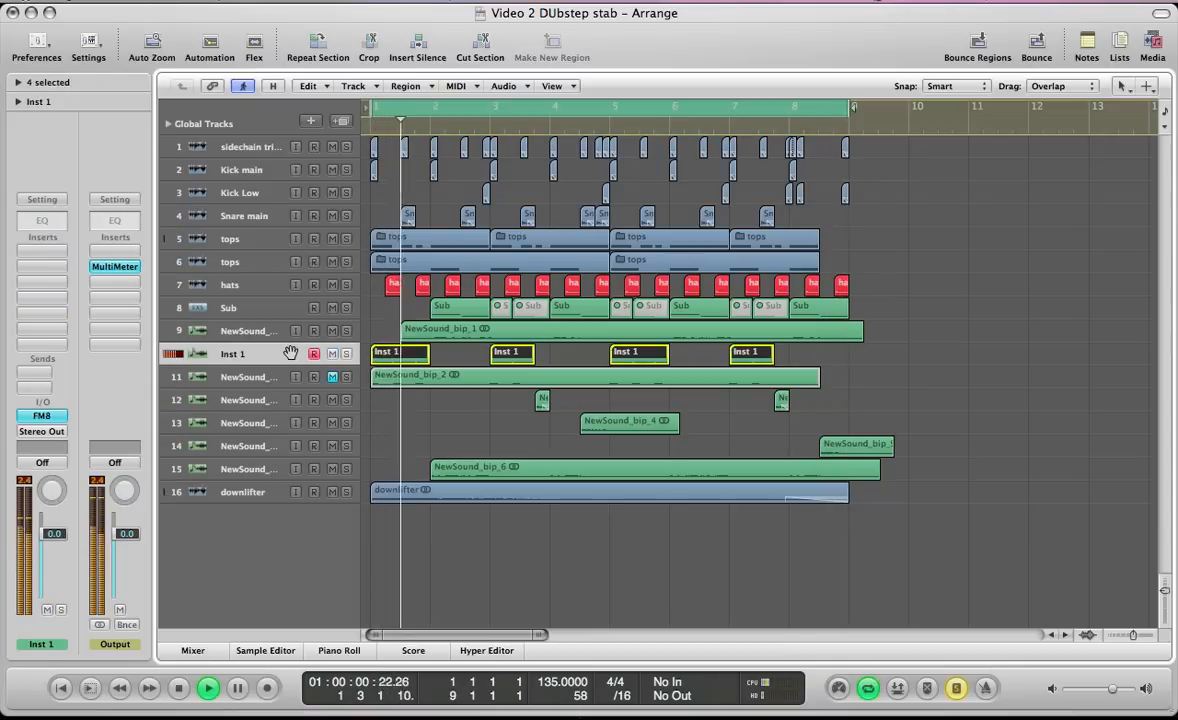
key(space)
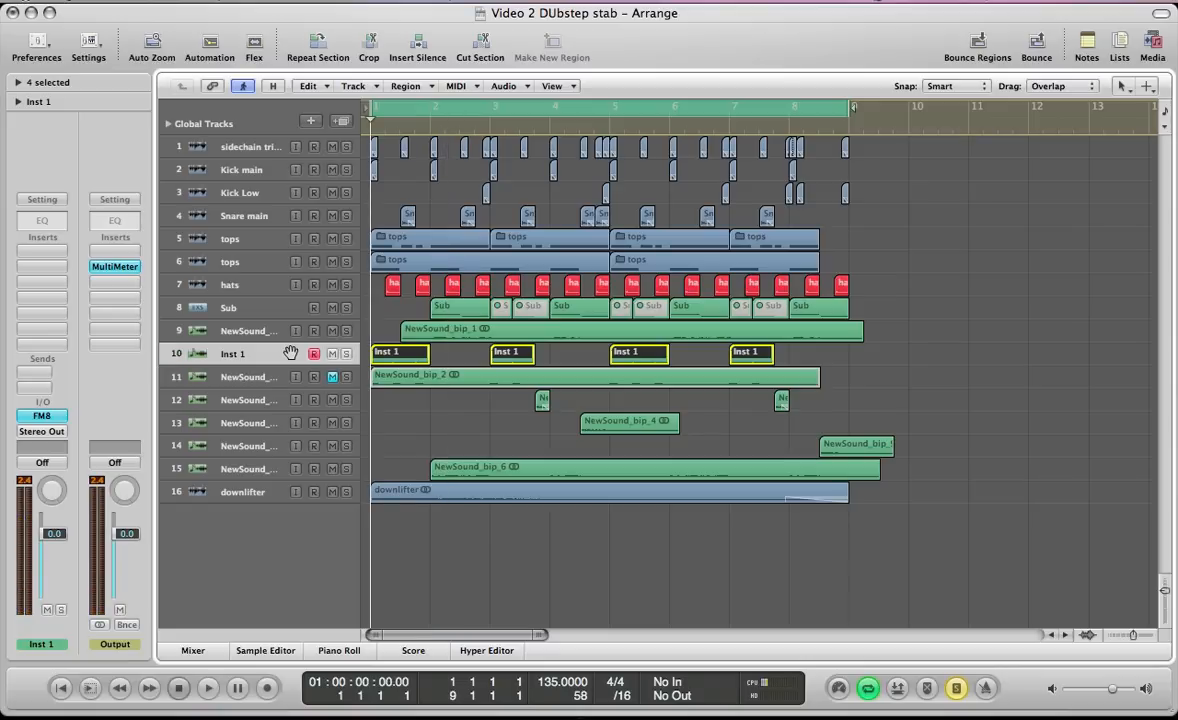
Reopen the FM8 instrument of the Inst 1 track and start a new blank sound
double_click(290, 353)
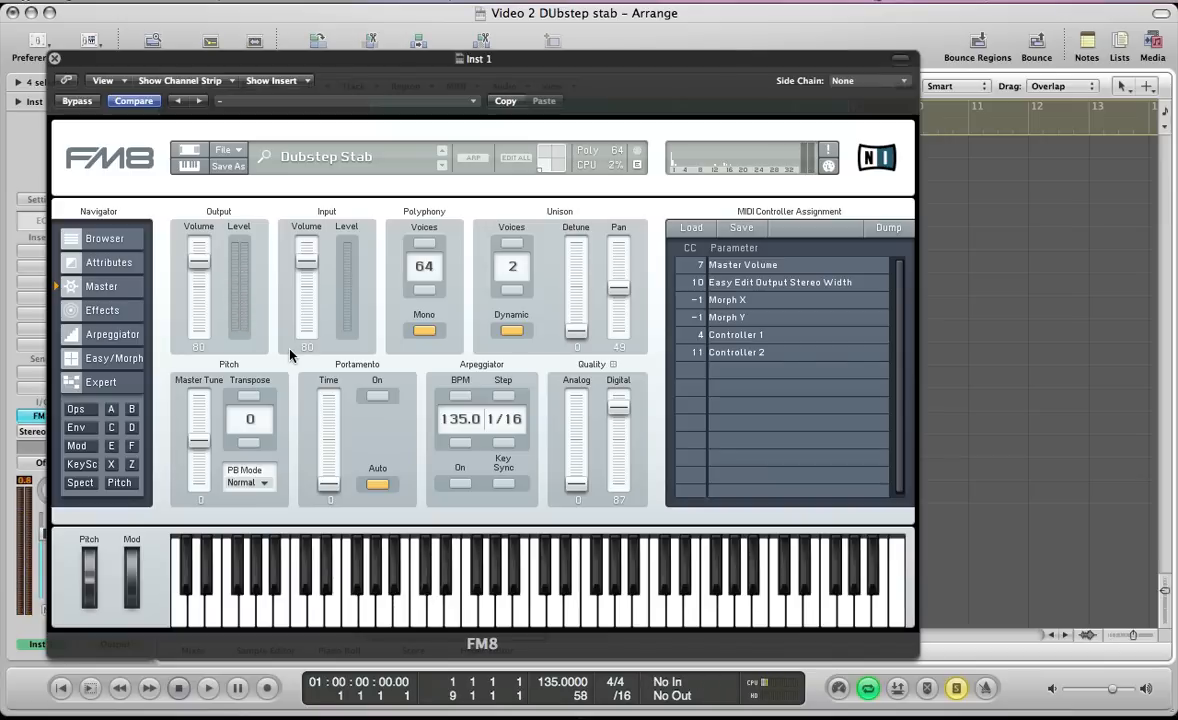
click(227, 150)
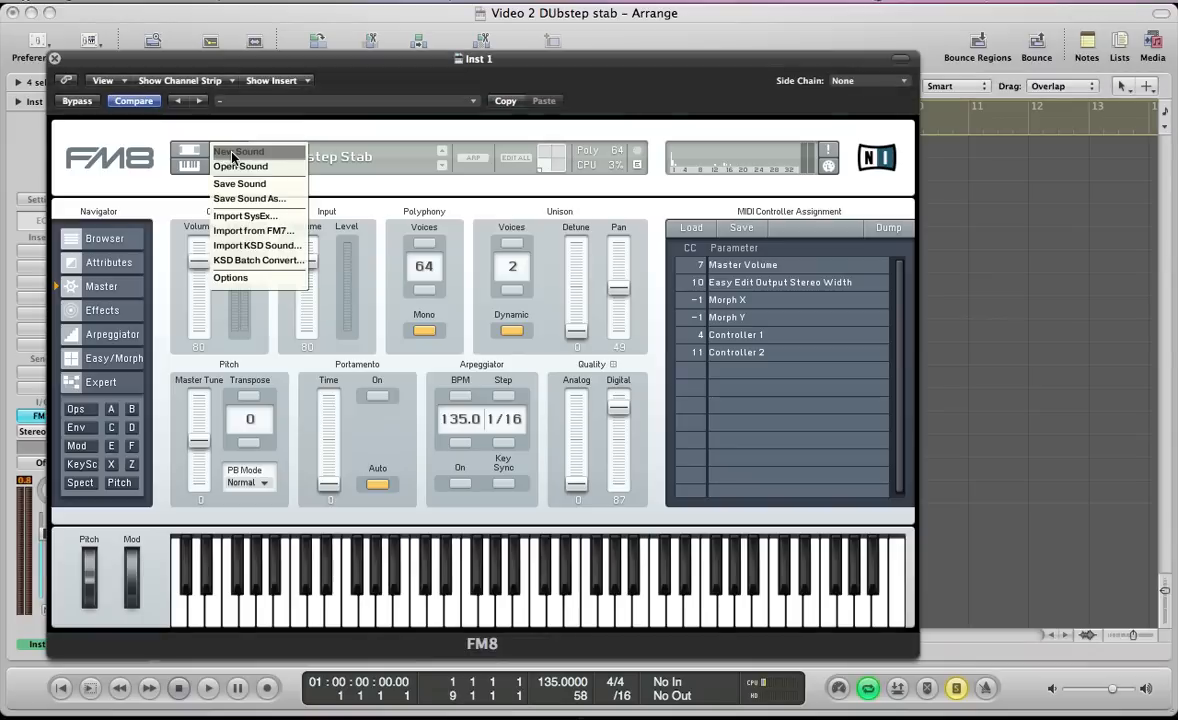
click(233, 154)
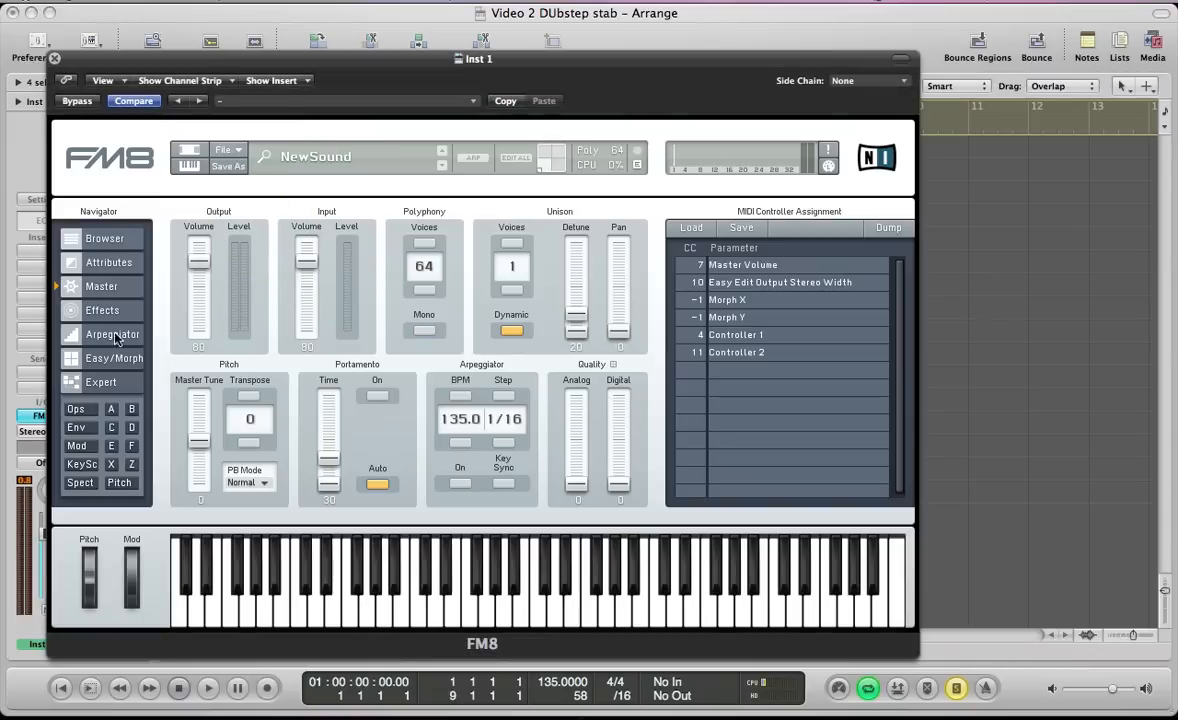
Set operator F's ratio to 0.25 with key sync, and route it to the output through Z instead of directly
click(77, 410)
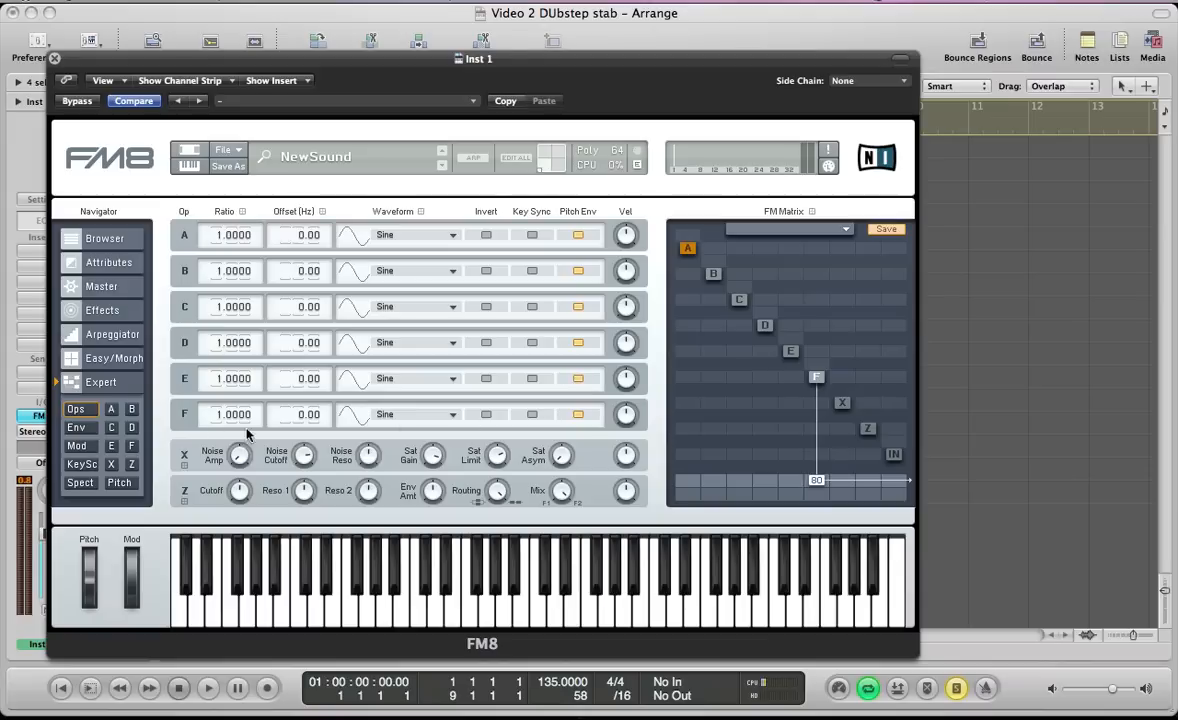
double_click(217, 414)
text(1.25)
key(Return)
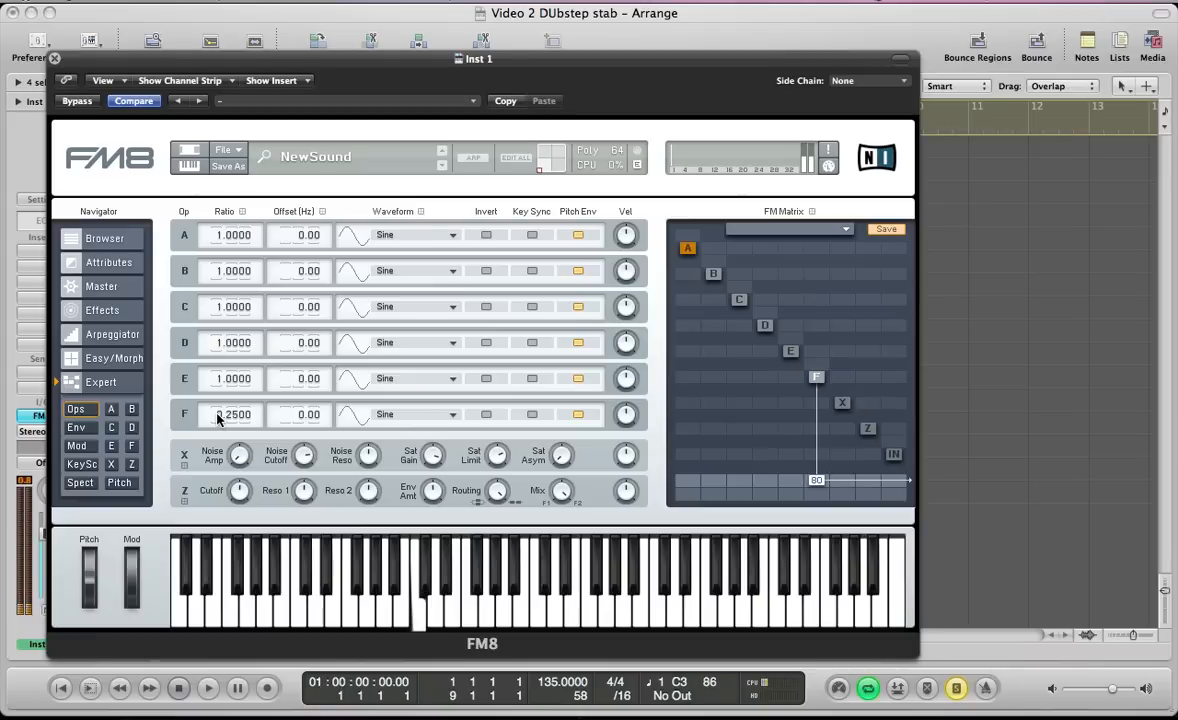
click(533, 416)
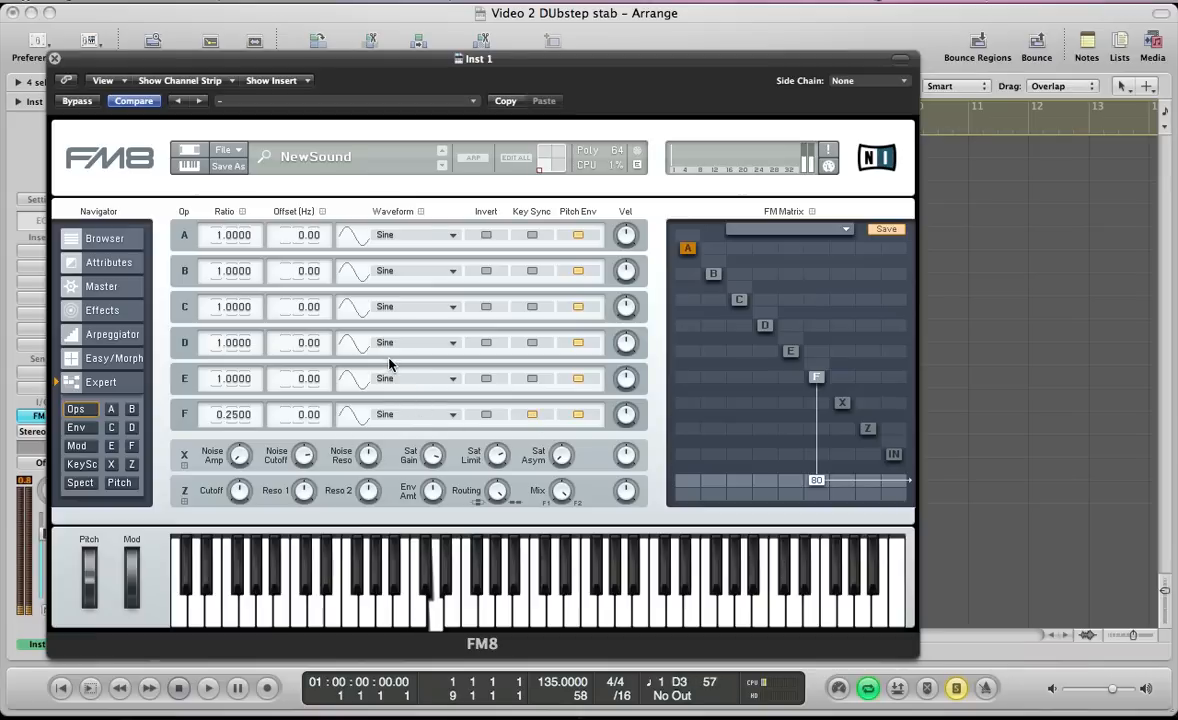
double_click(816, 480)
double_click(816, 428)
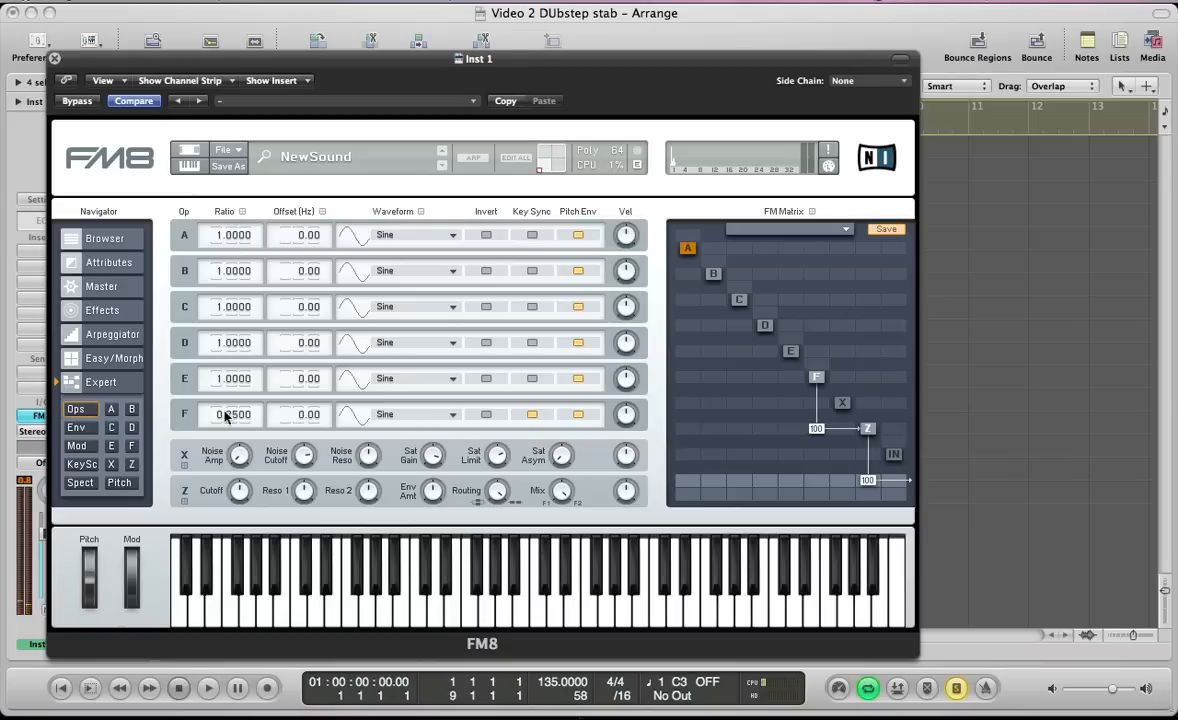
Make operator E a key-synced Sawtooth at ratio 0.5, send it to F at 19 and Z at 58, and give F feedback of 11
click(389, 378)
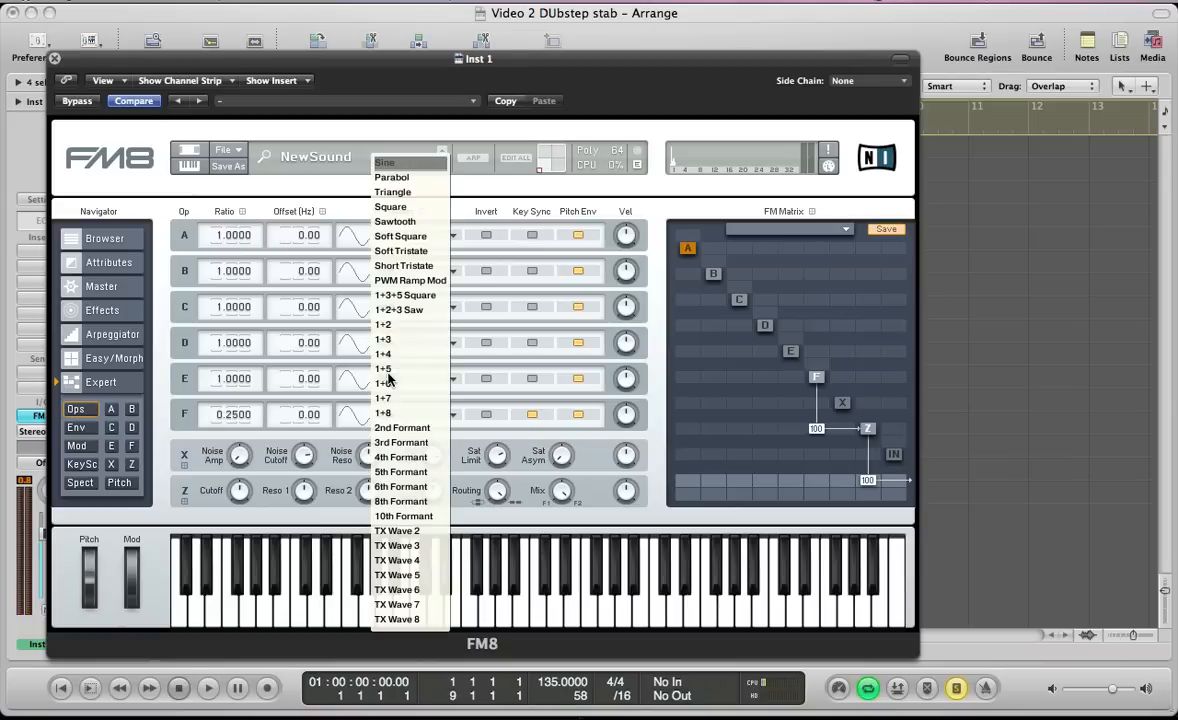
click(381, 222)
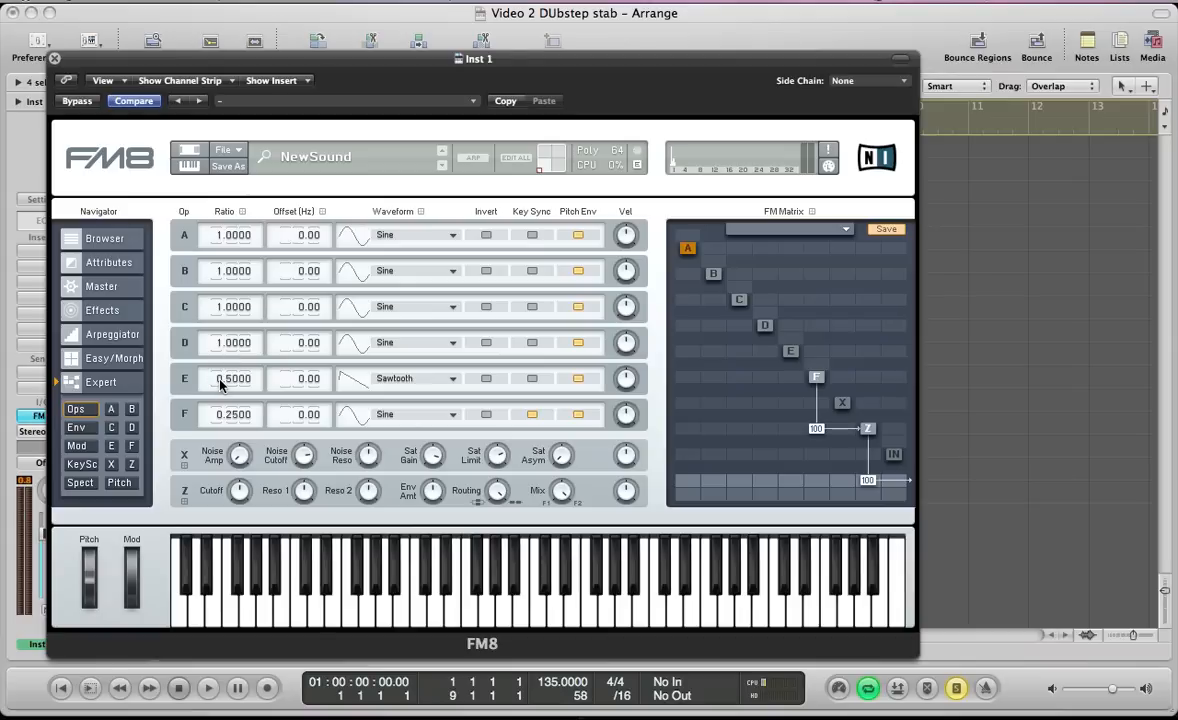
click(529, 378)
drag(790, 356, 803, 389)
drag(800, 378, 805, 368)
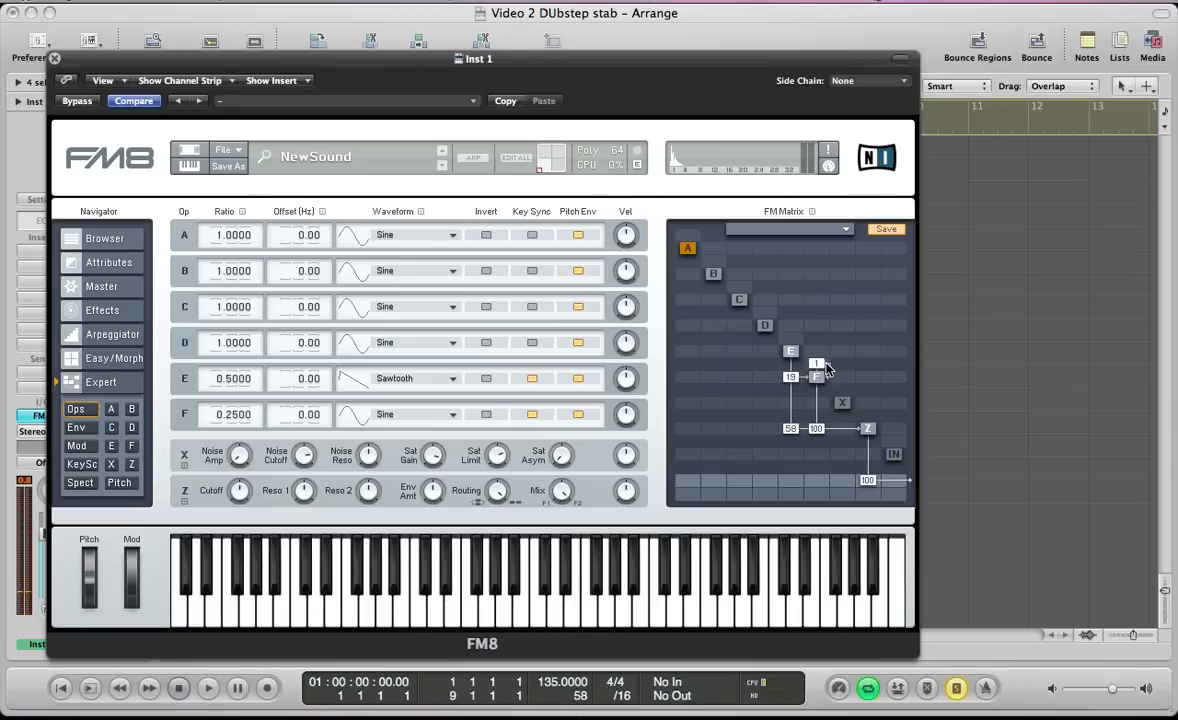
drag(818, 378, 833, 362)
Make operators D and C key-synced Sawtooths, with C at ratio 2, modulating E at 23 from D and 24 from C
click(385, 343)
click(389, 222)
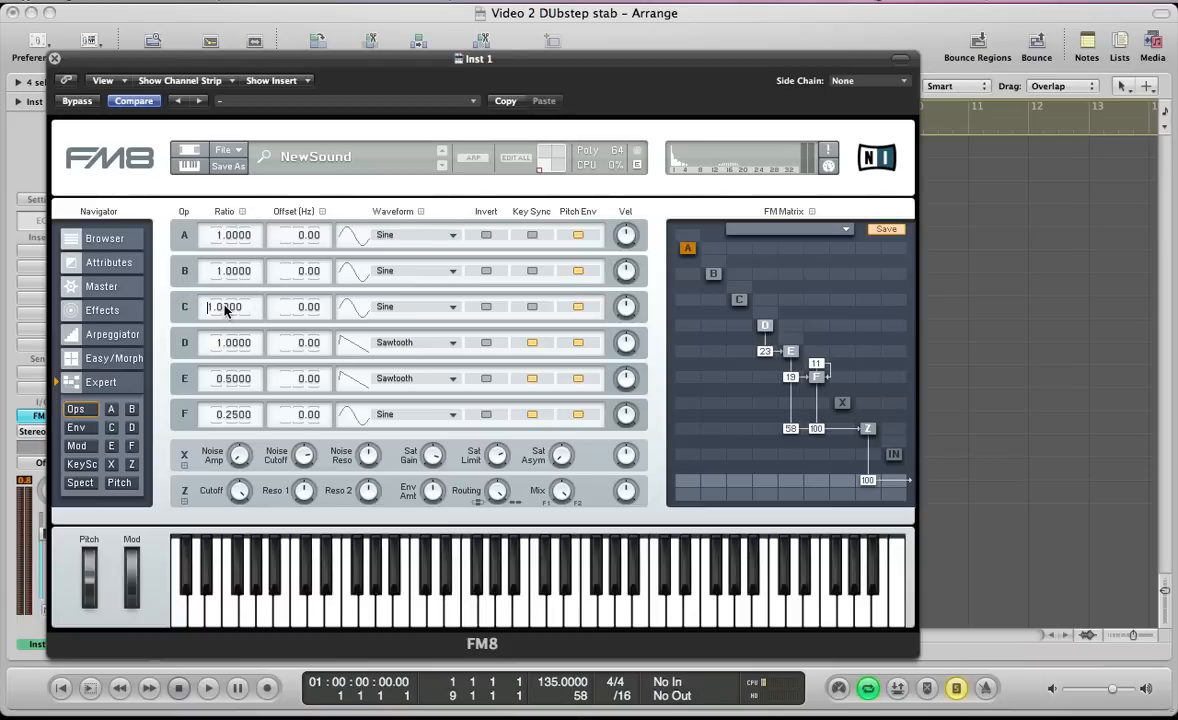
click(400, 307)
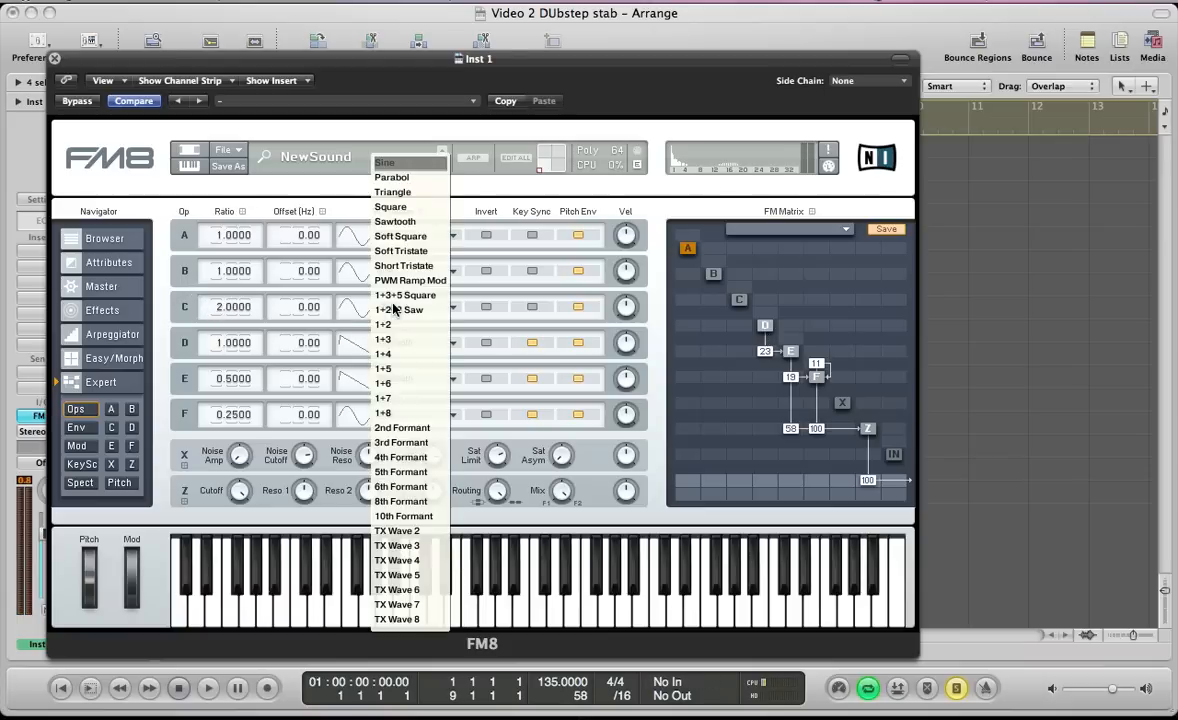
click(391, 222)
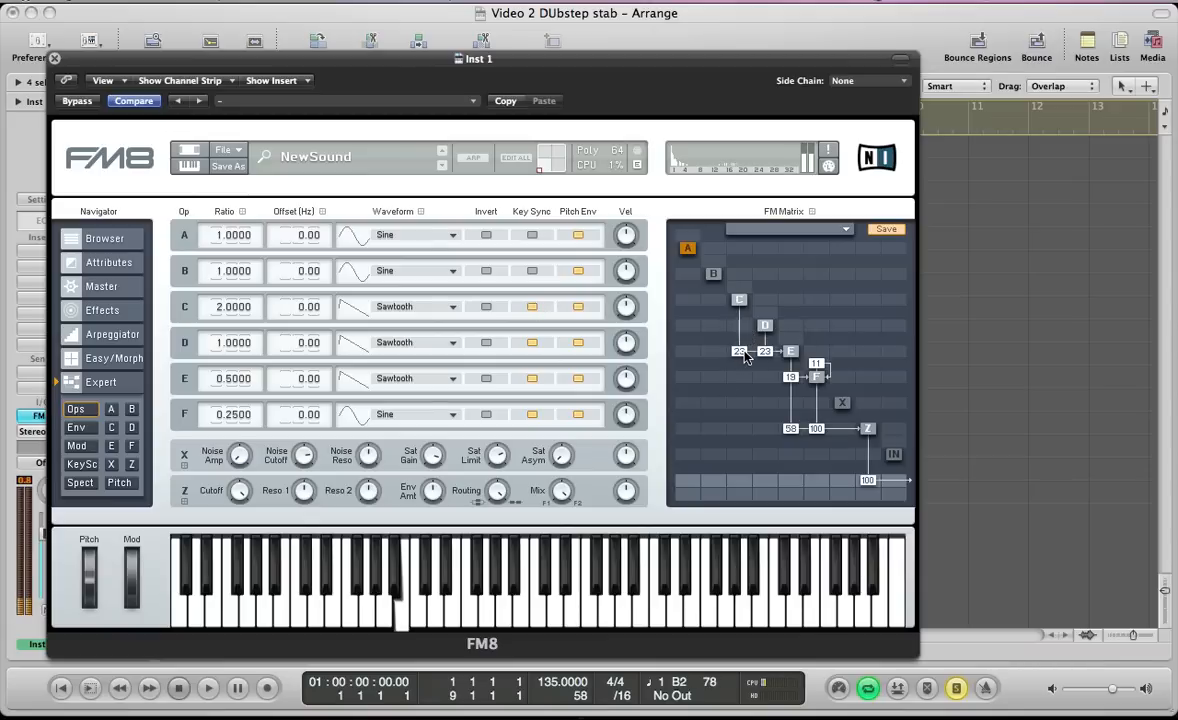
drag(747, 356, 748, 356)
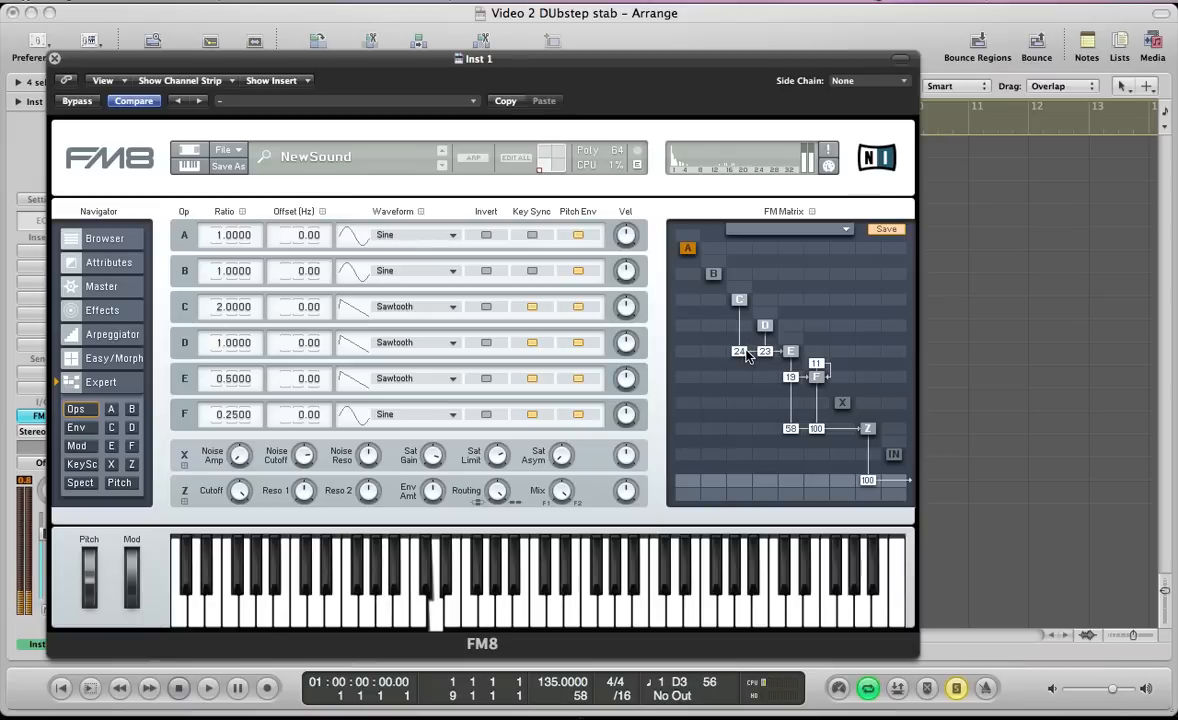
Set operator B's ratio to 0.25 with key sync, and route it to E at 29
double_click(218, 272)
text(2)
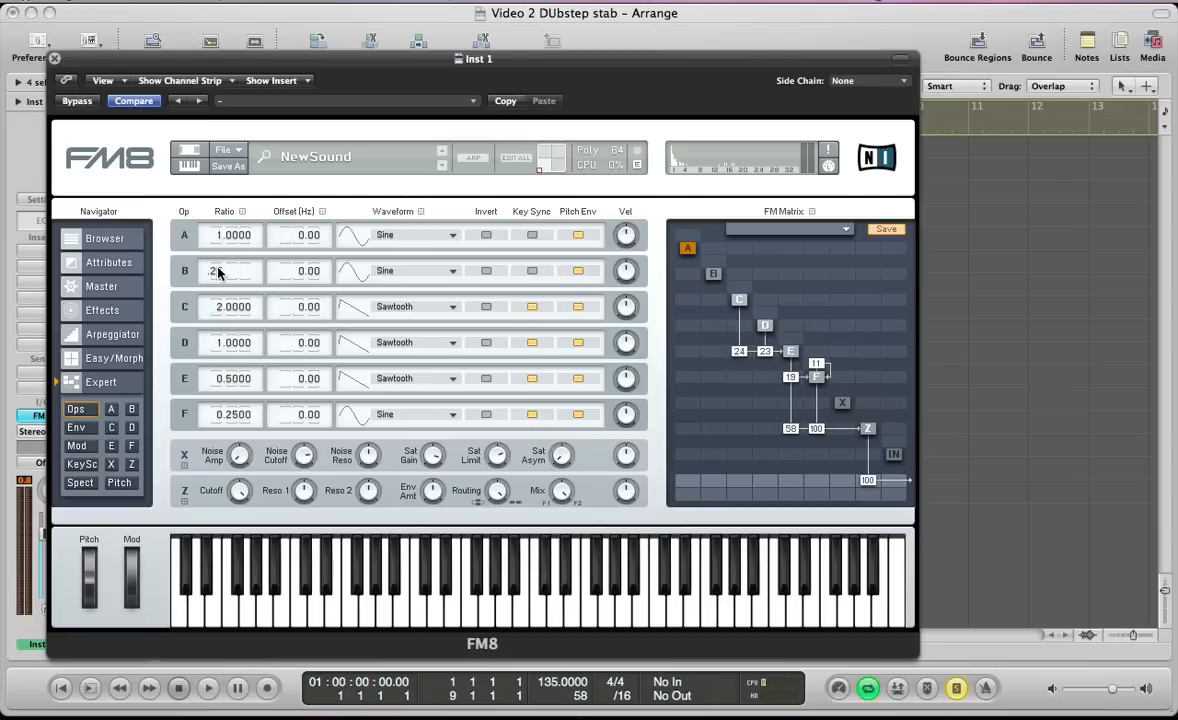
text(5)
key(Return)
click(533, 271)
drag(716, 360, 728, 337)
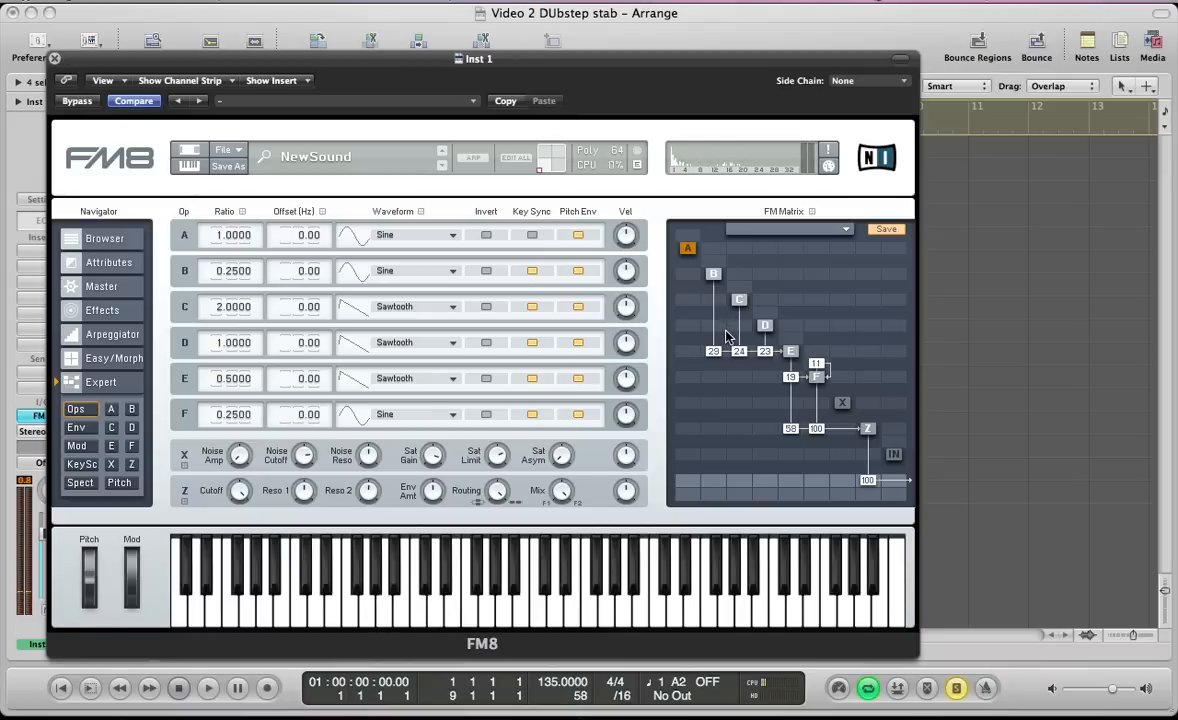
In the master settings, enable mono, set unison voices to 2 and detune to 0, and raise the digital quality
click(92, 288)
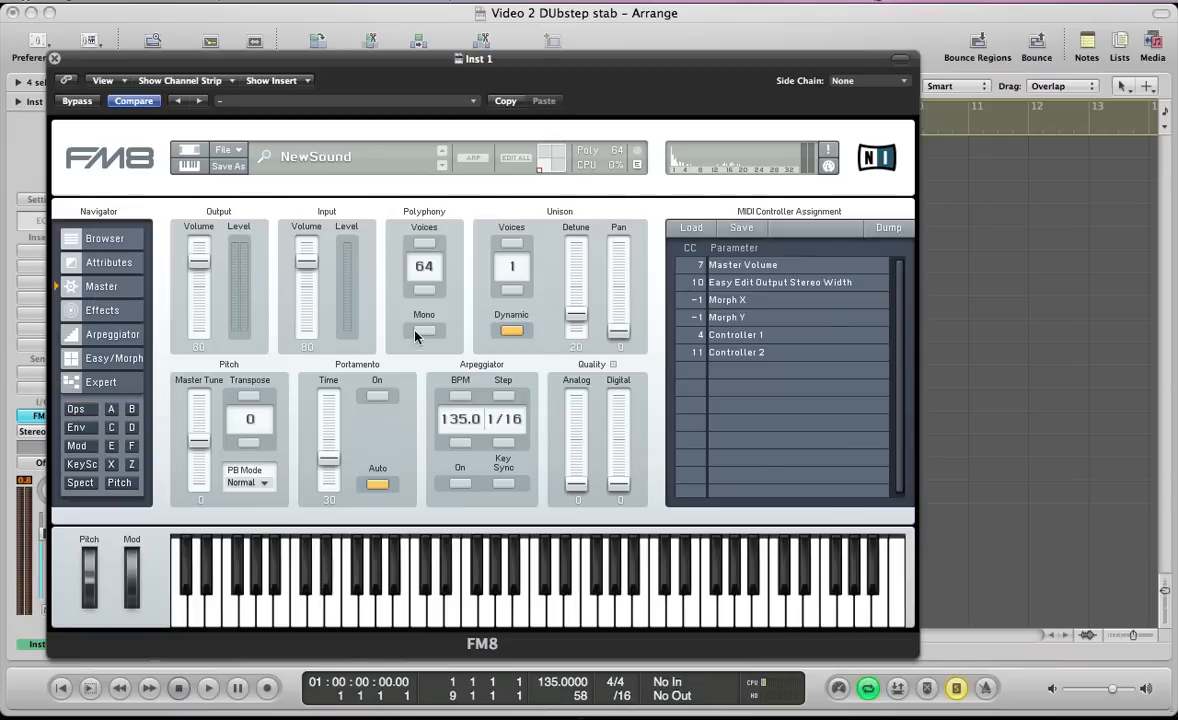
click(512, 244)
drag(576, 315, 576, 334)
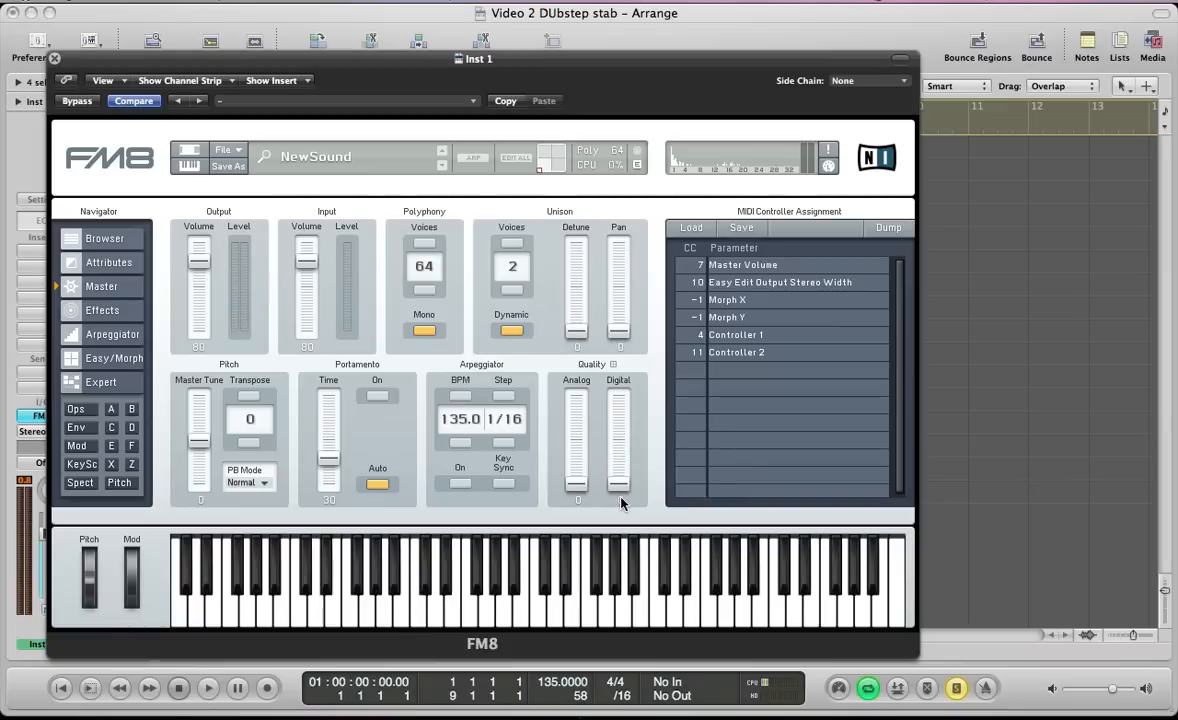
drag(621, 486, 622, 382)
Link the envelopes of operators B, C, D, E and F
click(97, 428)
click(221, 356)
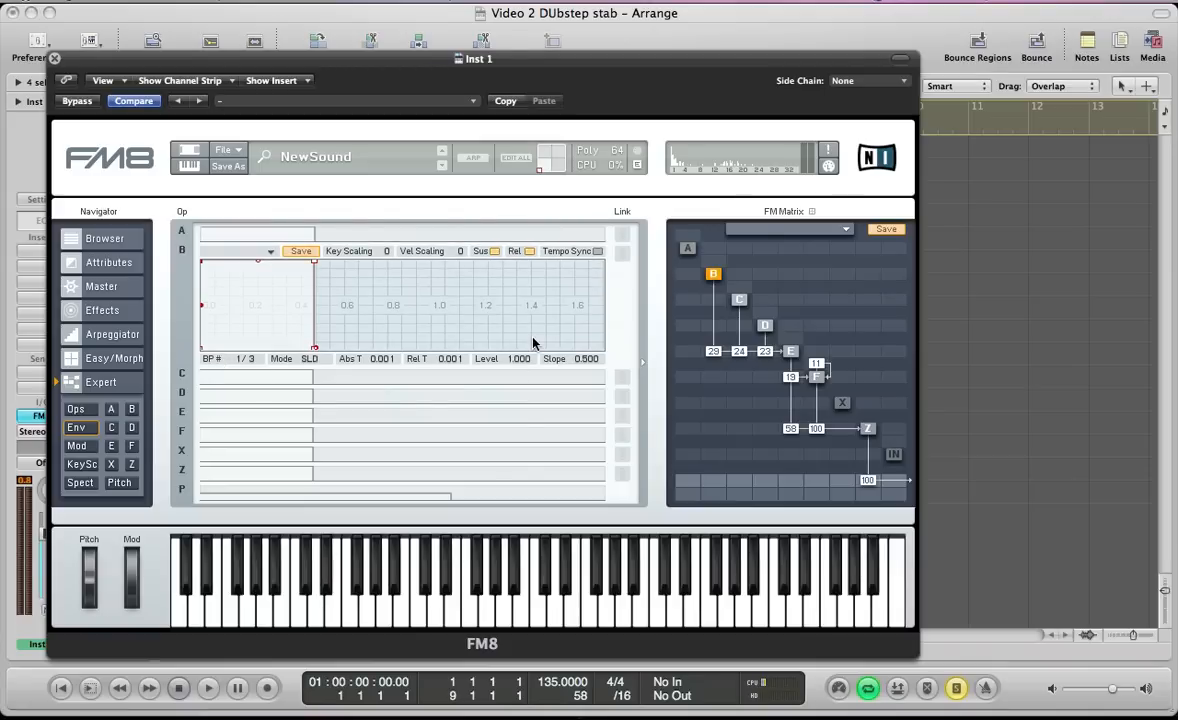
click(622, 377)
click(622, 396)
click(622, 415)
click(621, 434)
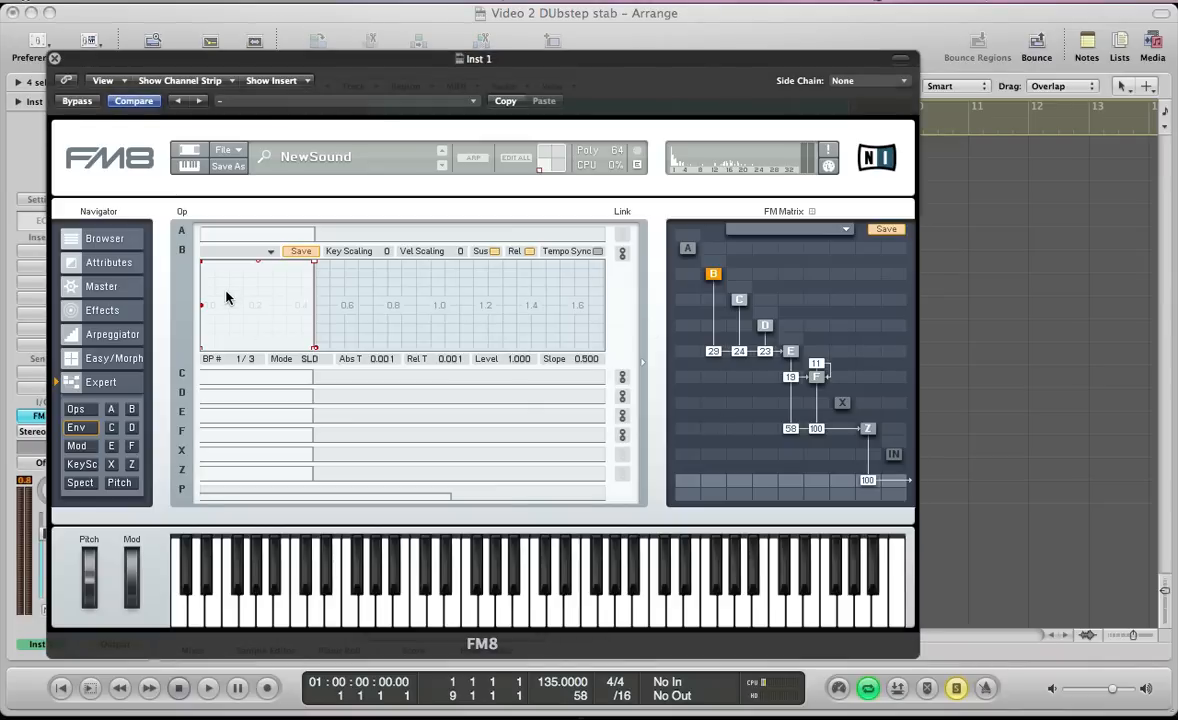
Shape the linked operator envelopes into a decay to level 0 over about 0.49 seconds with a slope of 0.56
mouse_move(224, 297)
mouse_down()
mouse_move(231, 237)
mouse_move(263, 226)
mouse_up()
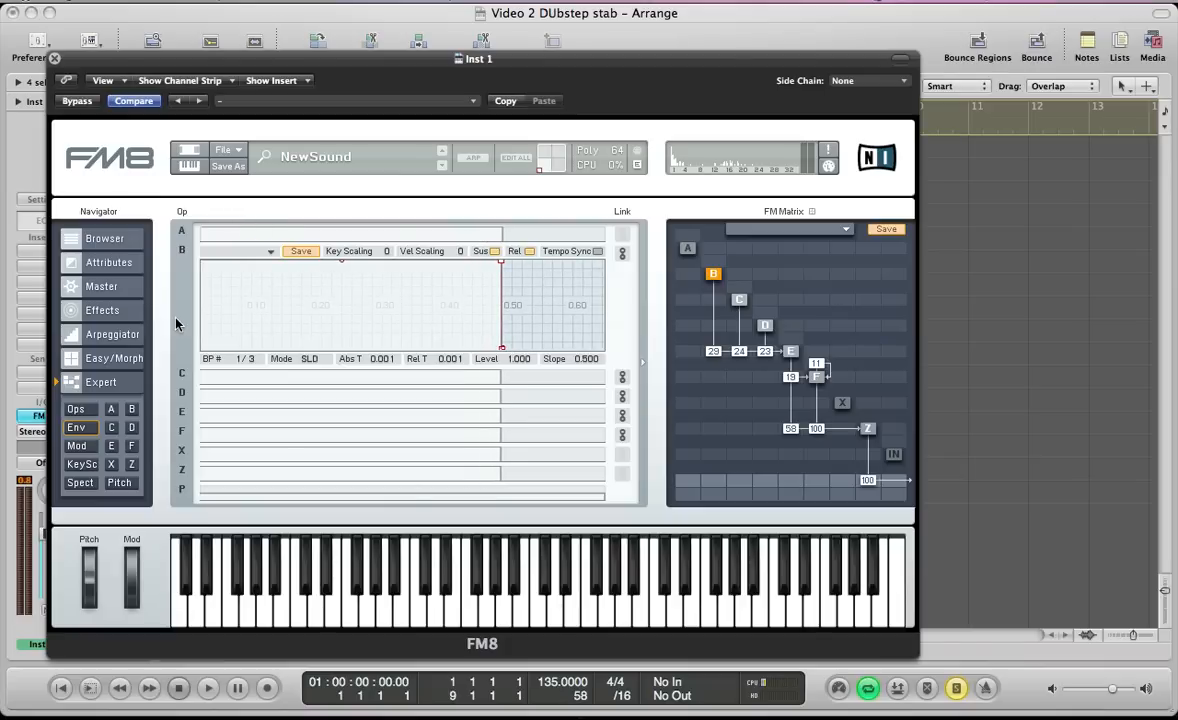
drag(261, 323, 309, 323)
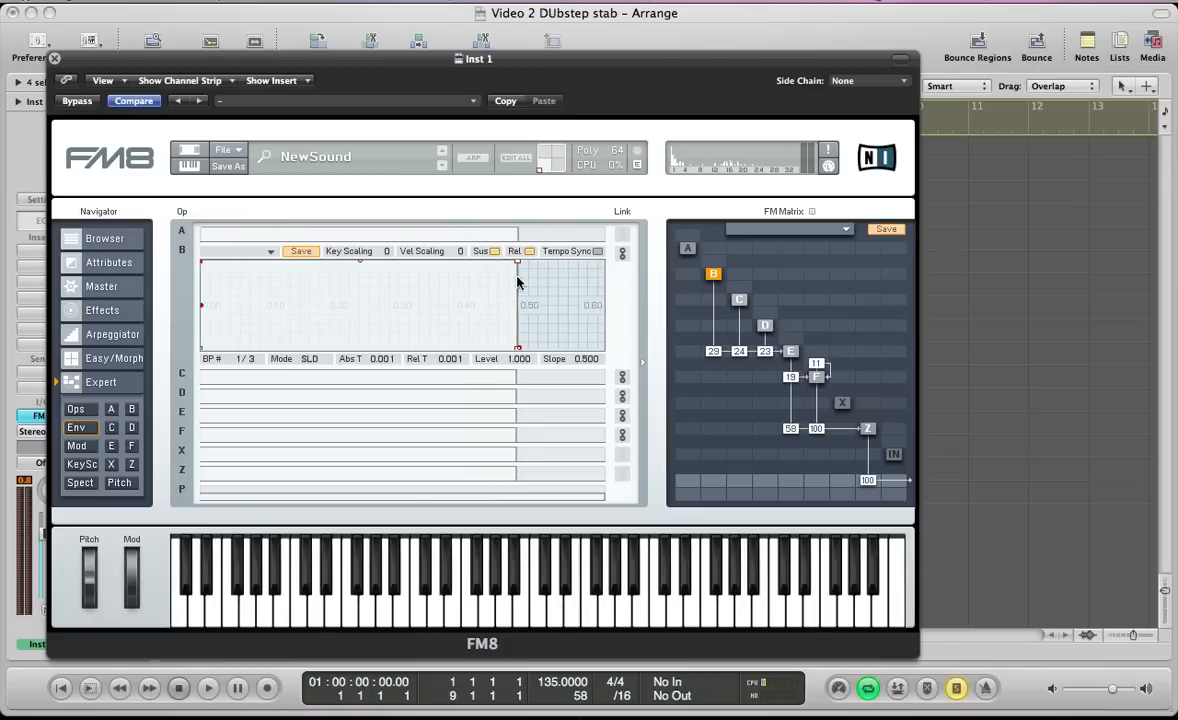
drag(518, 350, 530, 358)
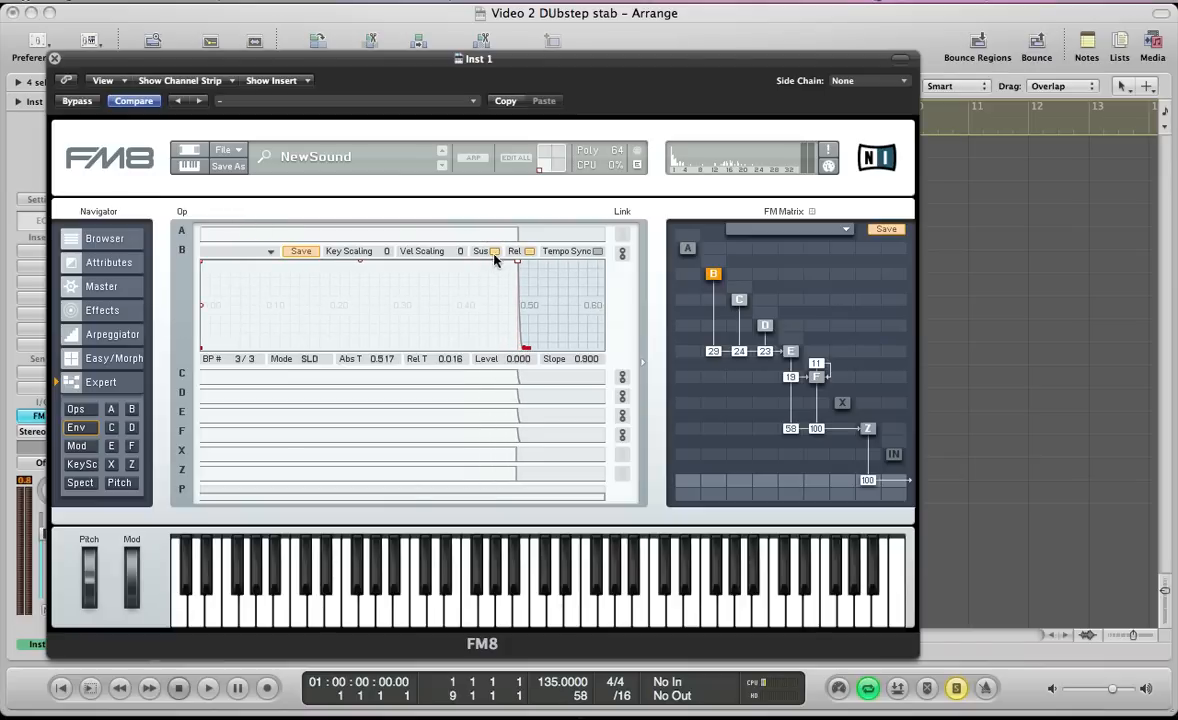
drag(519, 263, 408, 290)
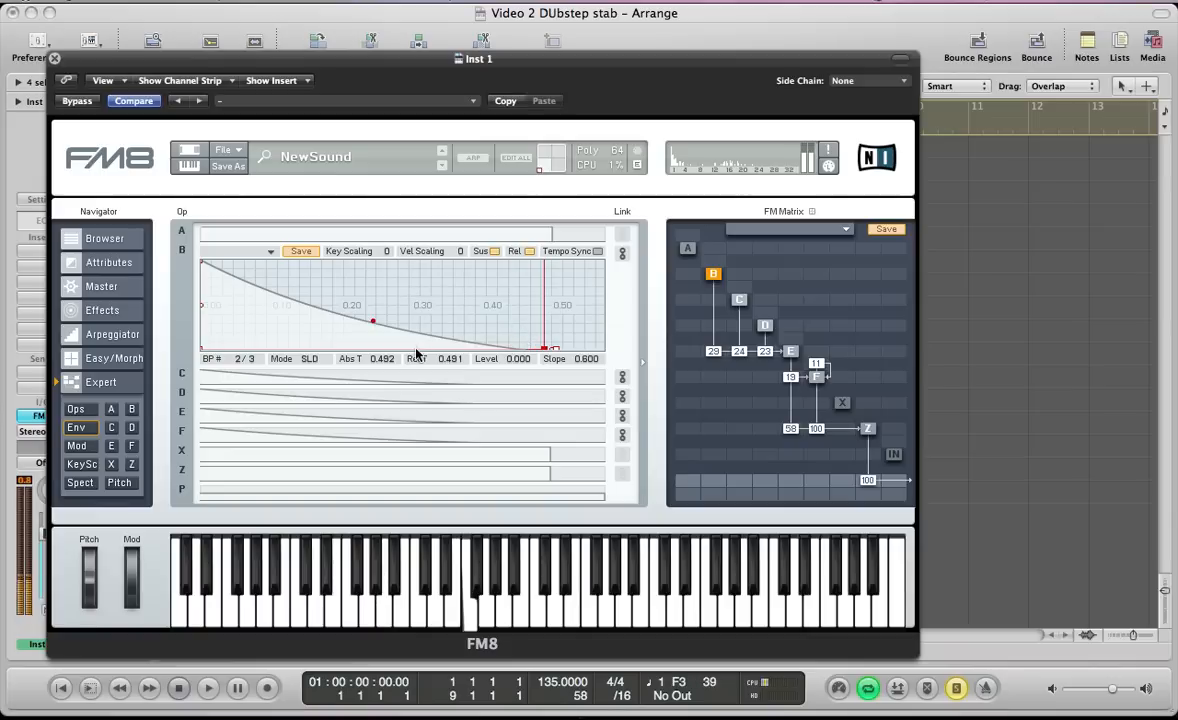
drag(374, 323, 373, 322)
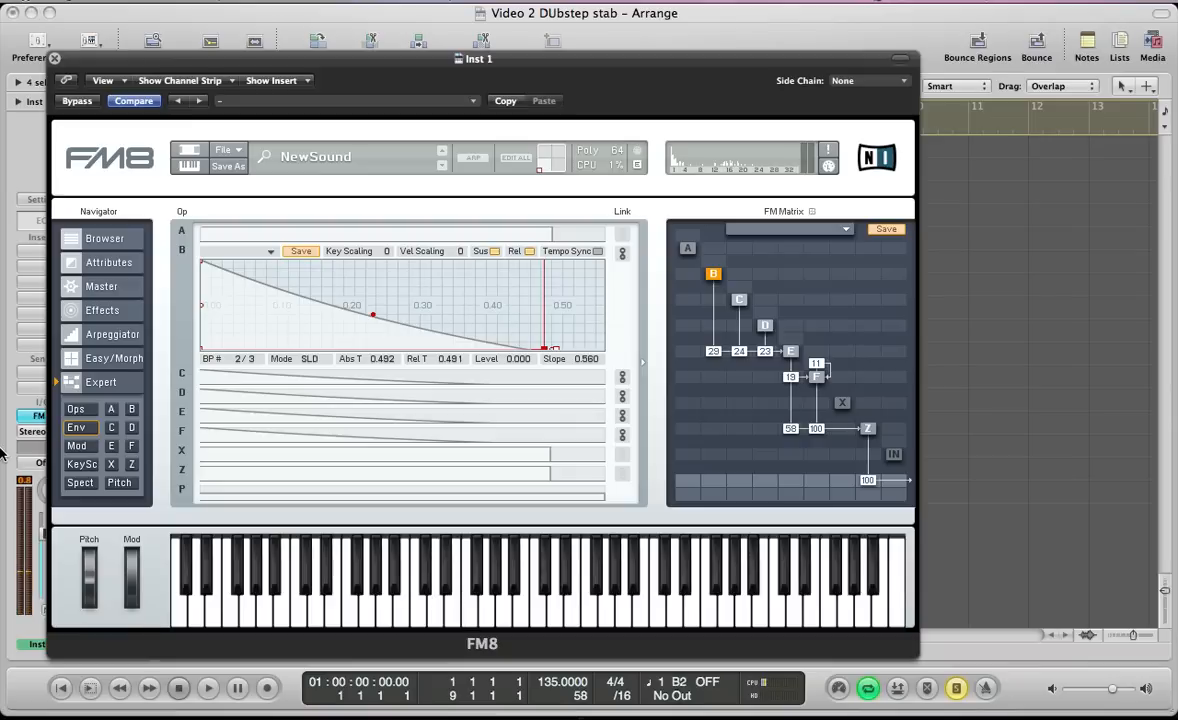
Set operator Z's filter to cutoff 29, first resonance 54 and first mode 32, with an envelope amount of 65
click(132, 465)
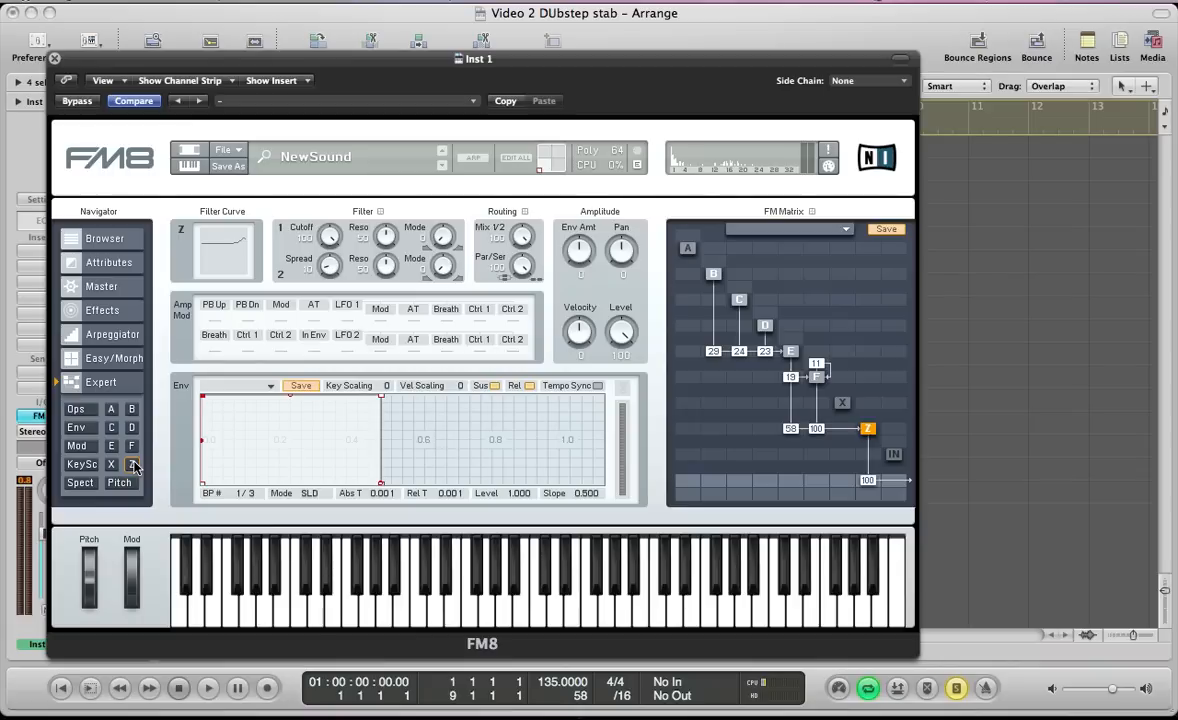
click(133, 466)
drag(325, 238, 332, 318)
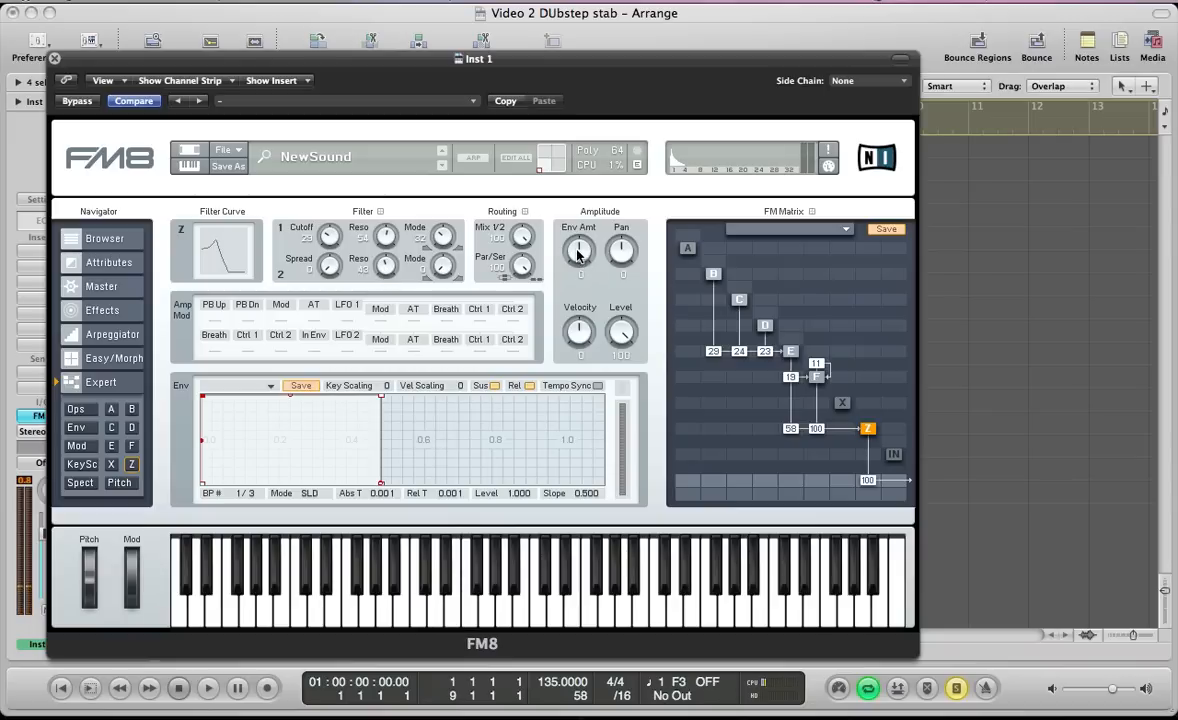
drag(577, 255, 572, 215)
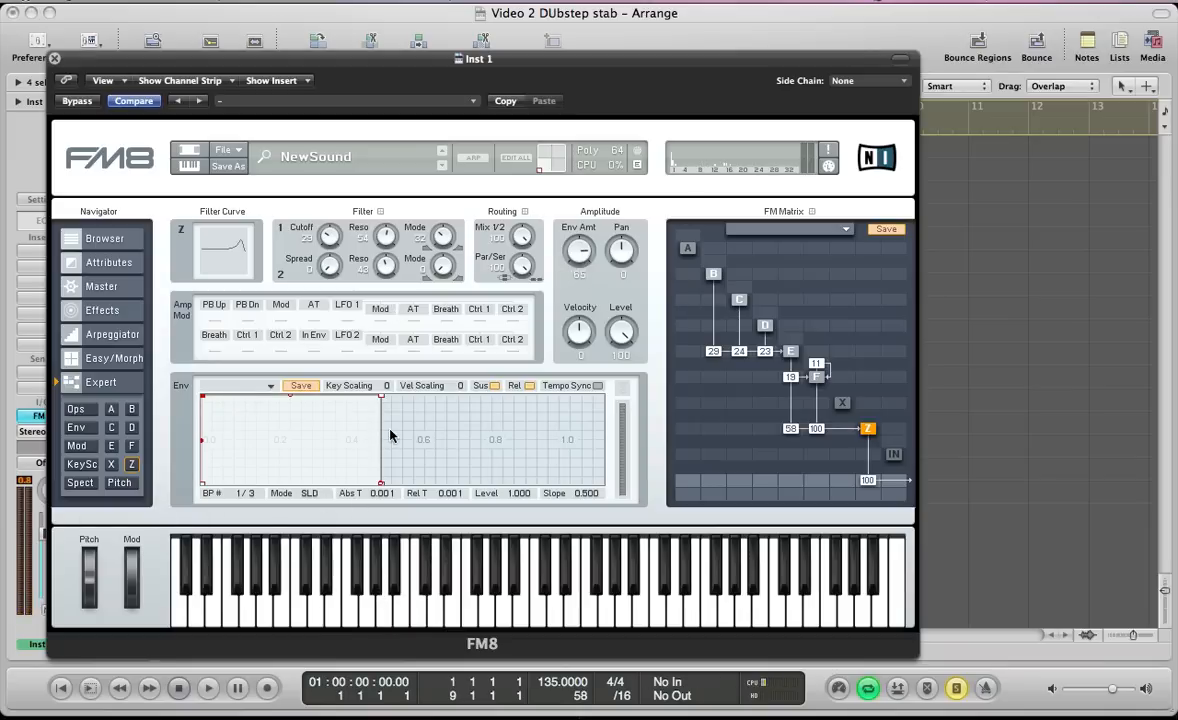
Sync operator Z's envelope to tempo and shape it into a decay reaching level 0 at 3/16 with a slope of 0.900
click(598, 386)
drag(394, 422, 561, 407)
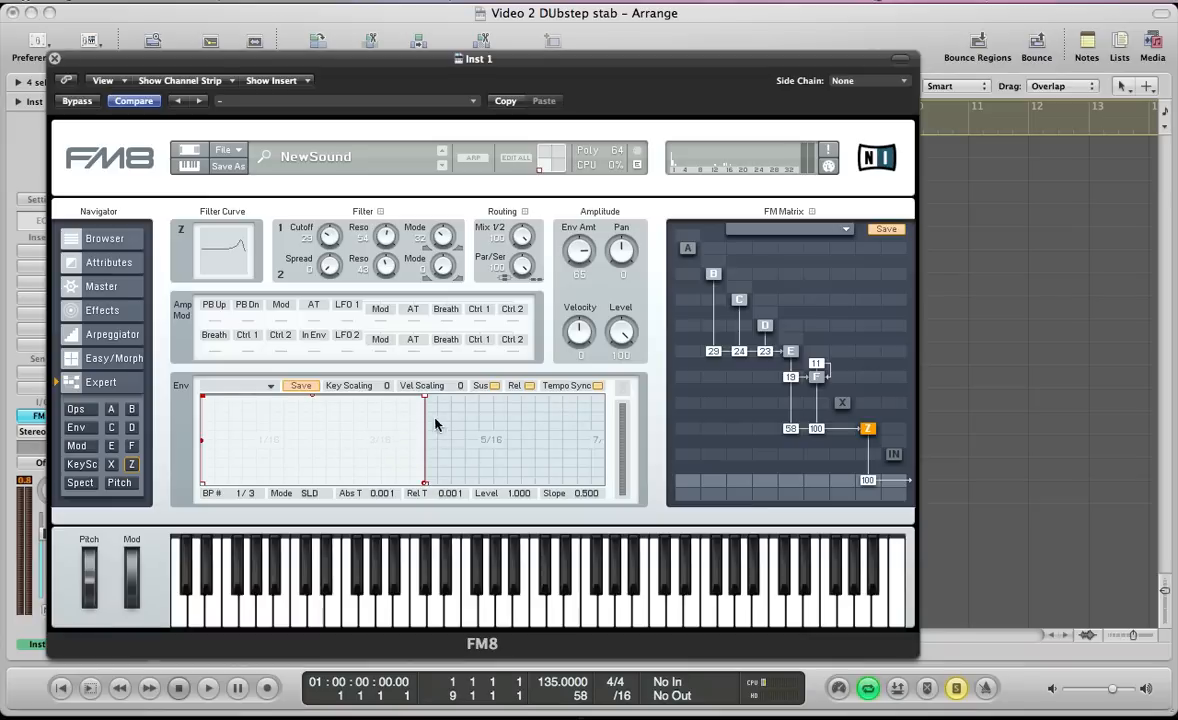
mouse_move(400, 388)
mouse_down()
mouse_move(445, 357)
mouse_move(492, 393)
mouse_move(377, 423)
mouse_up()
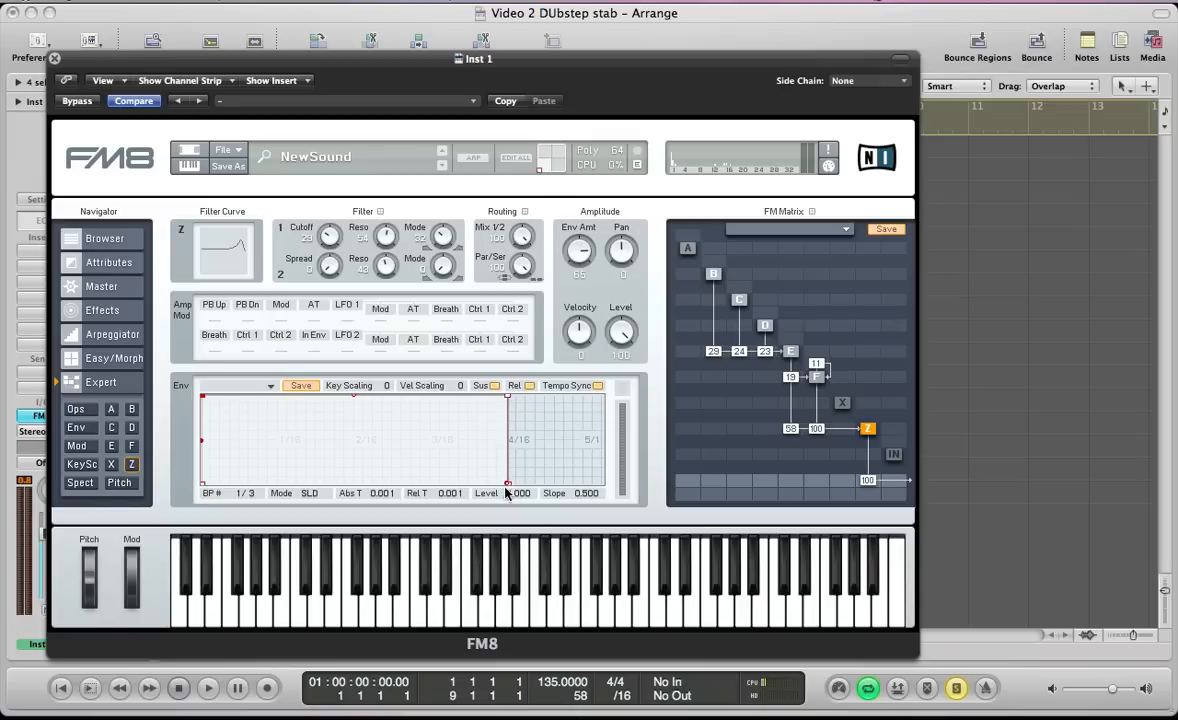
drag(508, 487, 534, 488)
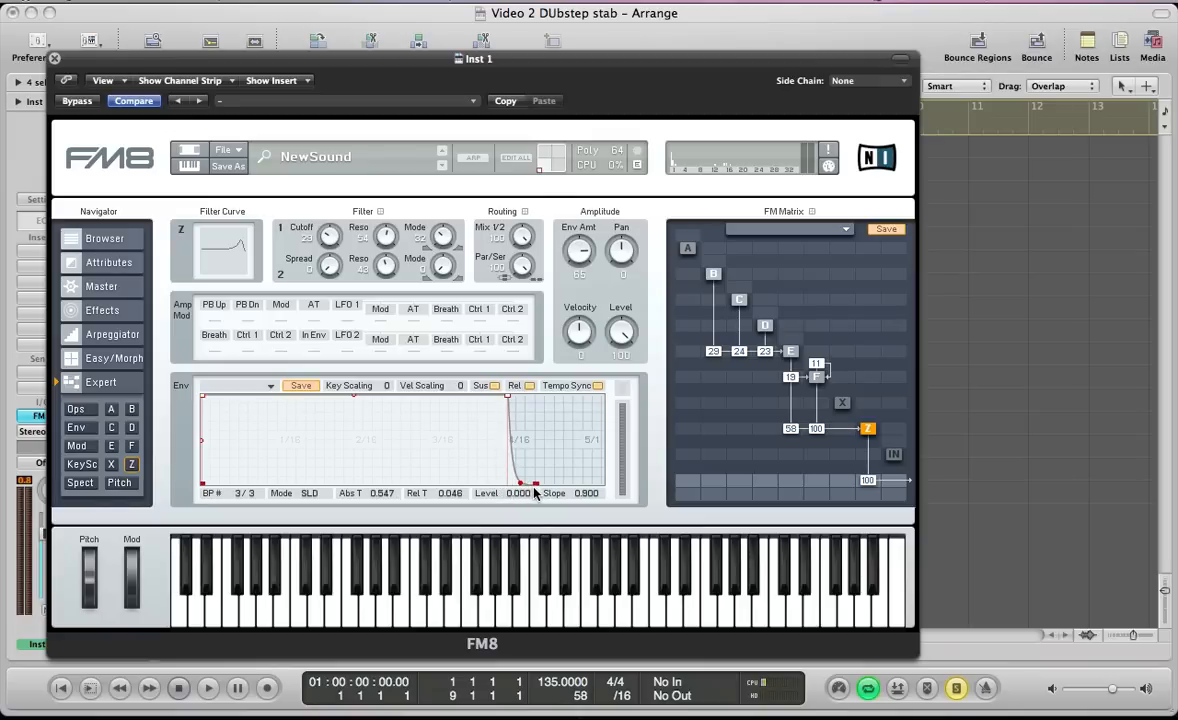
drag(508, 400, 433, 497)
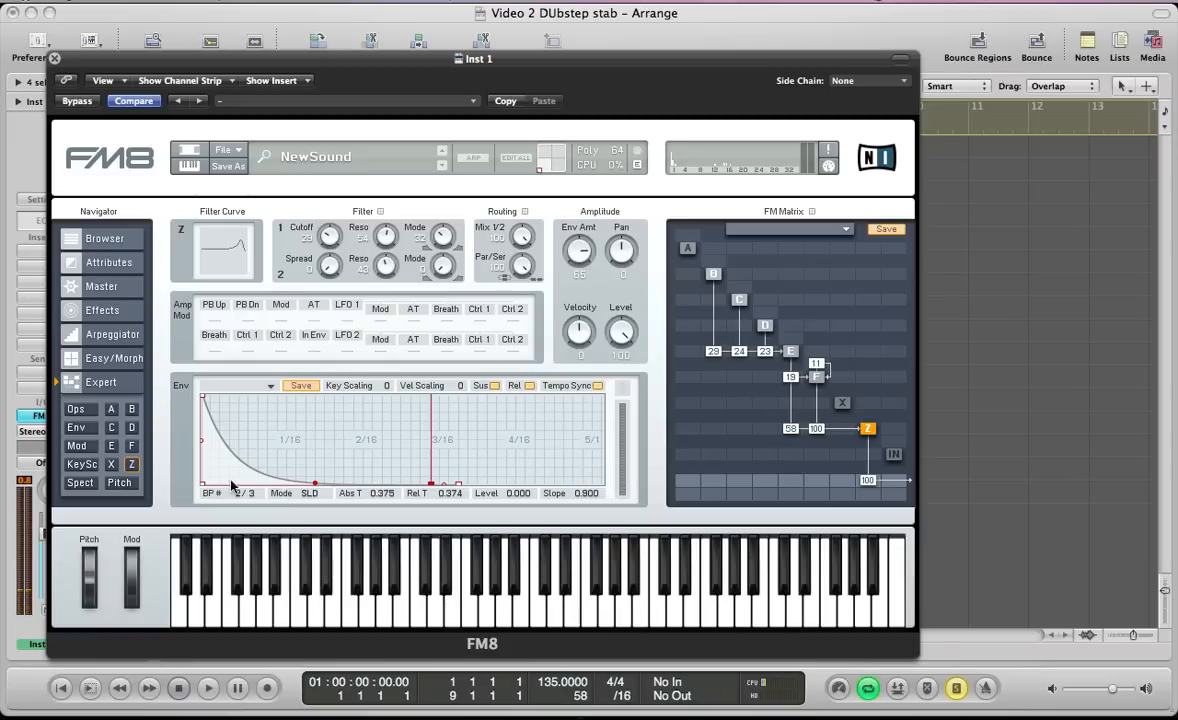
Add the Tube Amp effect to the sound and set its drive to 70
click(102, 311)
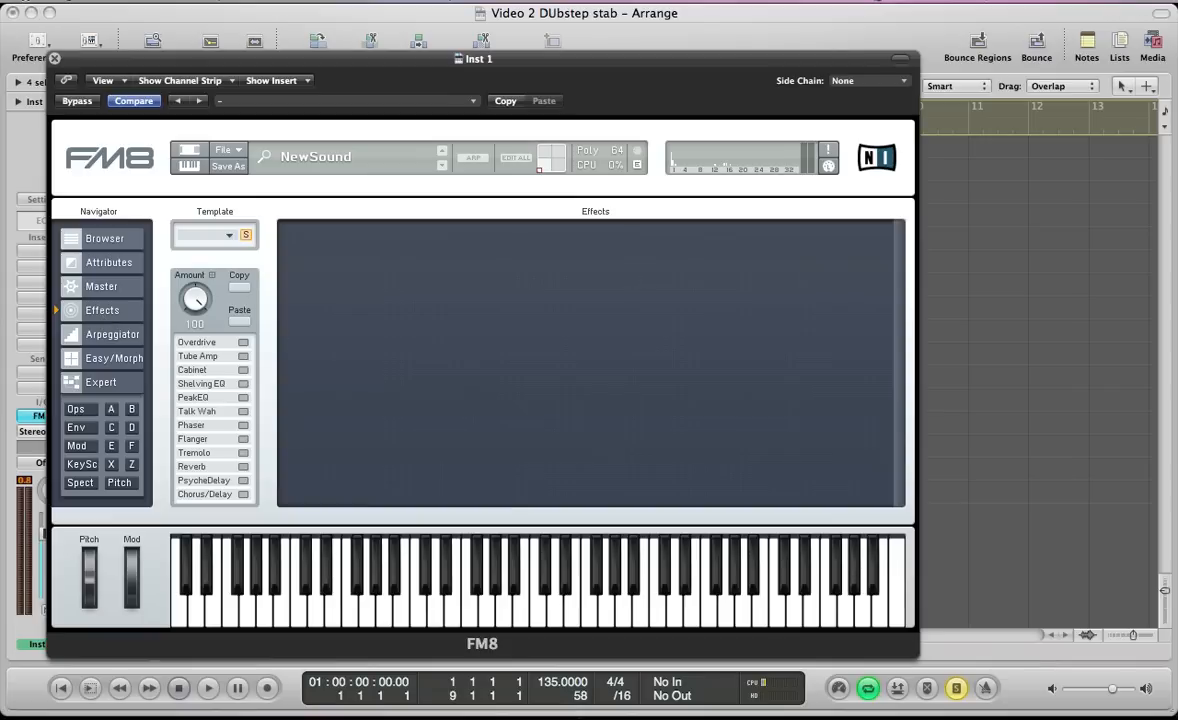
click(243, 357)
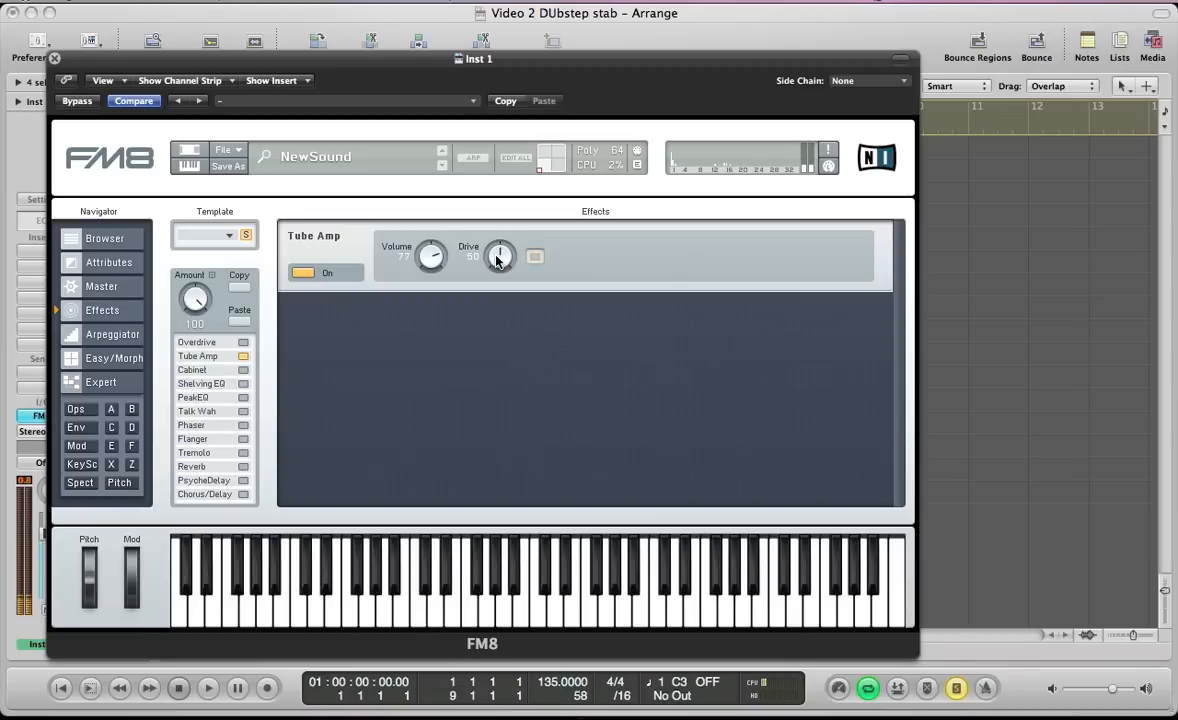
drag(497, 259, 494, 253)
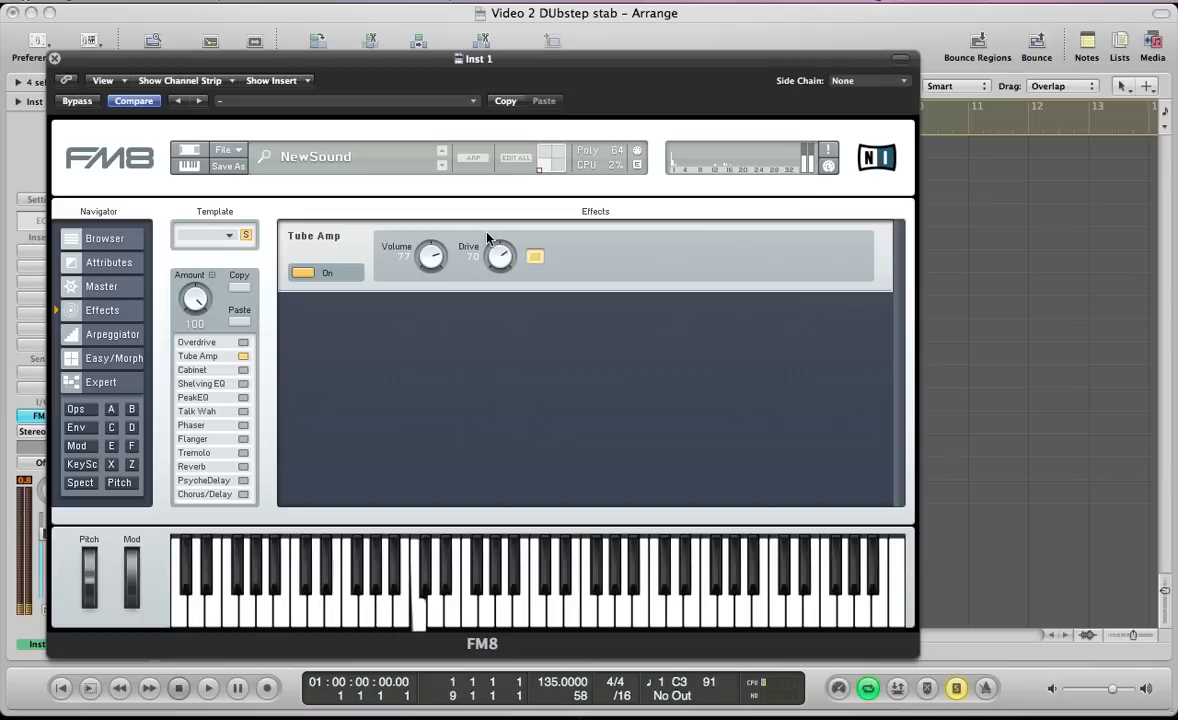
Add a Peak EQ with both bands boosted slightly, setting Q2 to 83 and its volume to 81
click(242, 398)
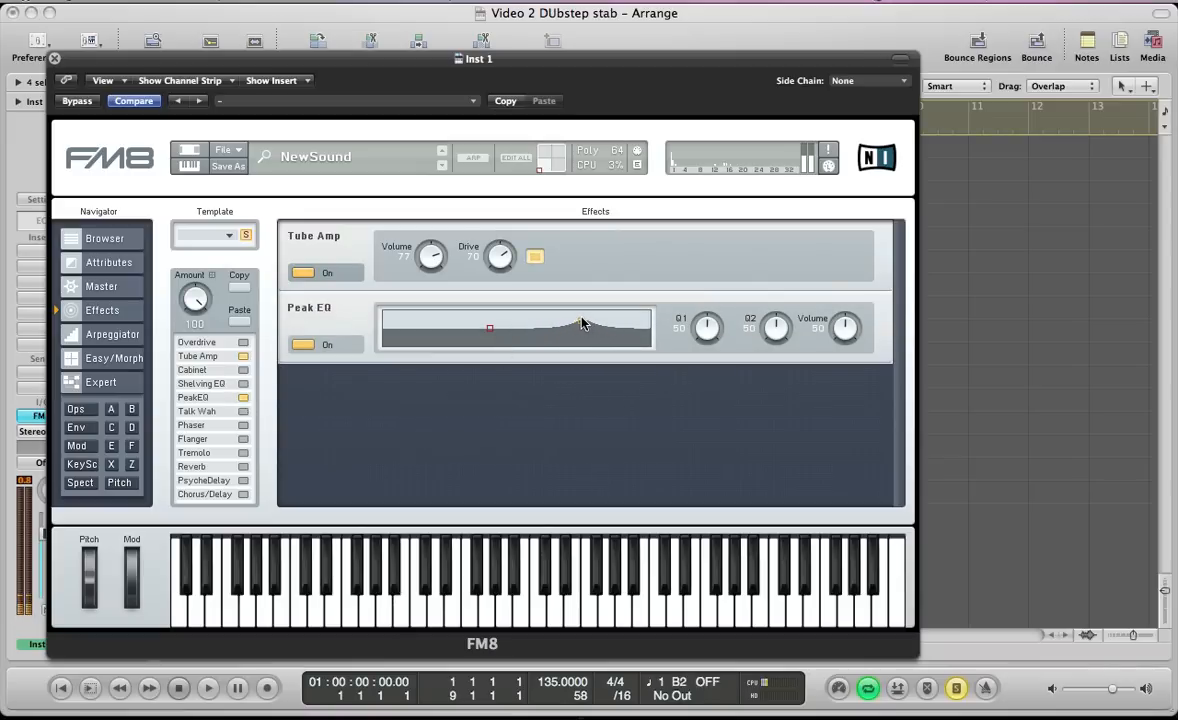
drag(488, 332, 519, 326)
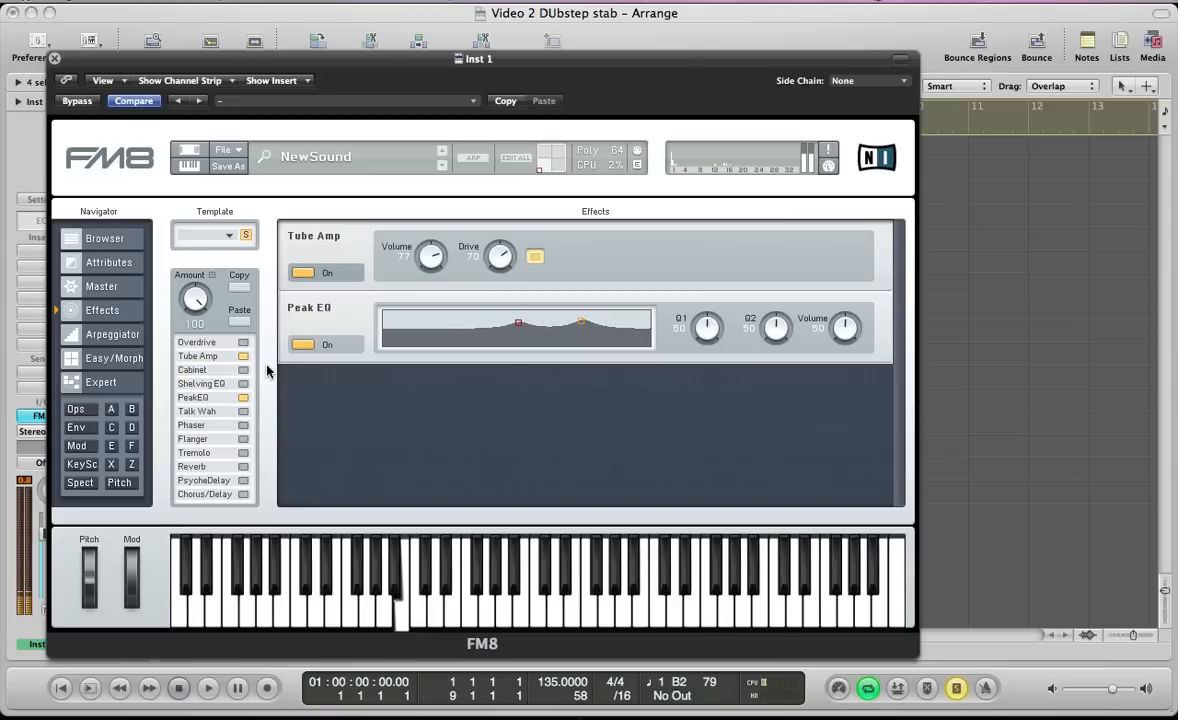
click(244, 398)
click(244, 398)
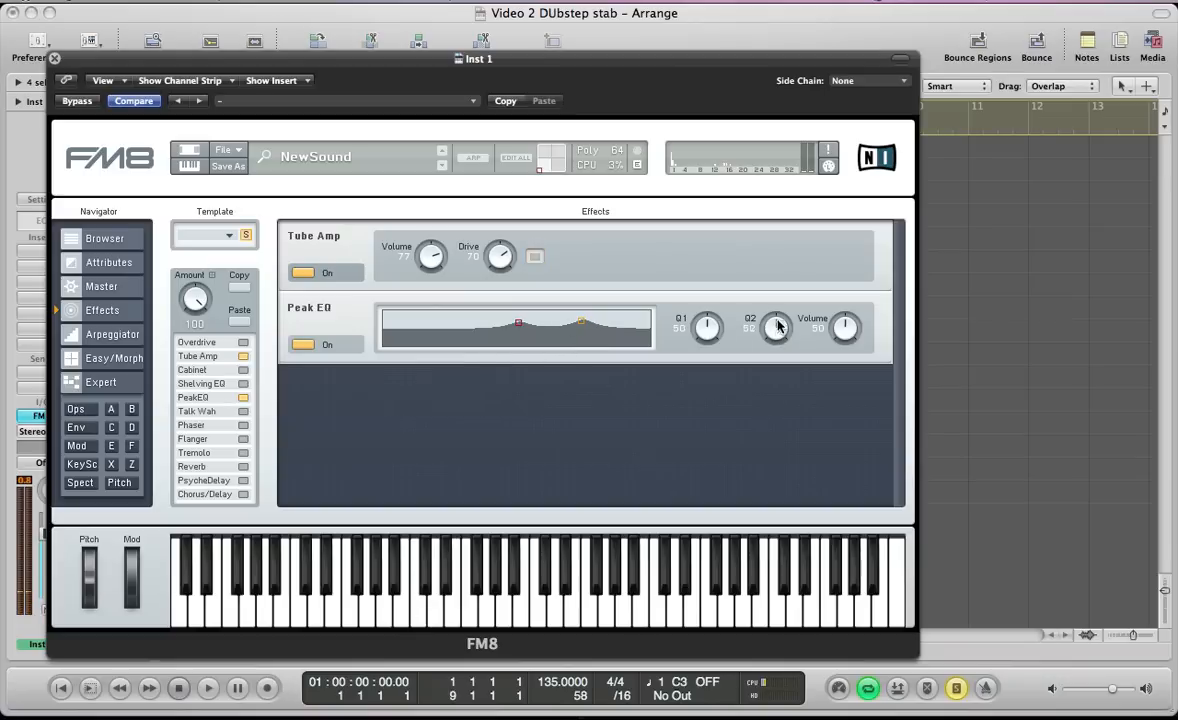
drag(778, 299, 778, 298)
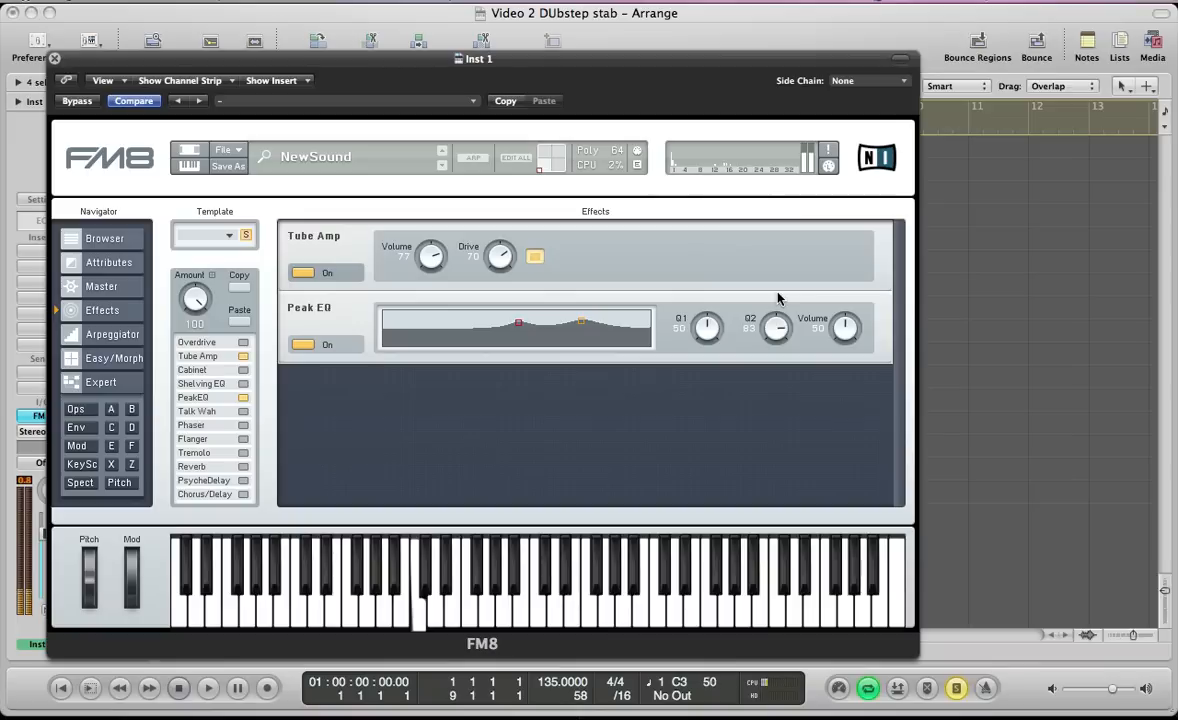
drag(840, 333, 838, 302)
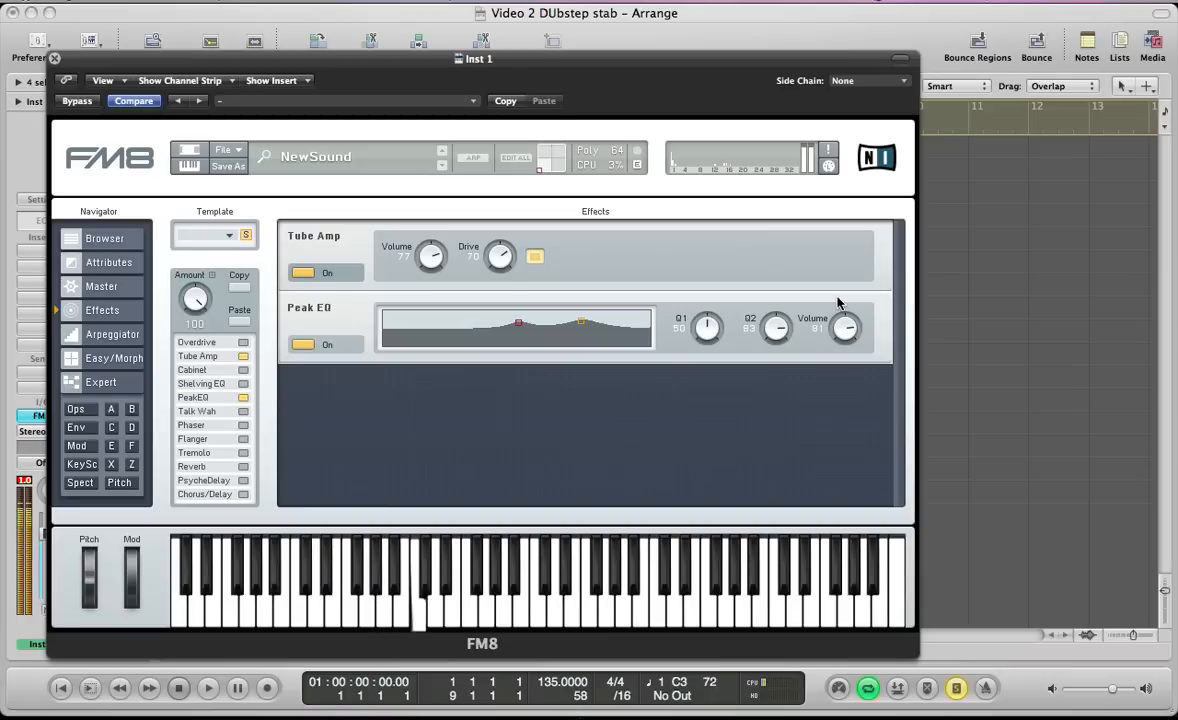
Add a Reverb with time 34, bright 60, treble 100 and dry/wet 36
click(243, 466)
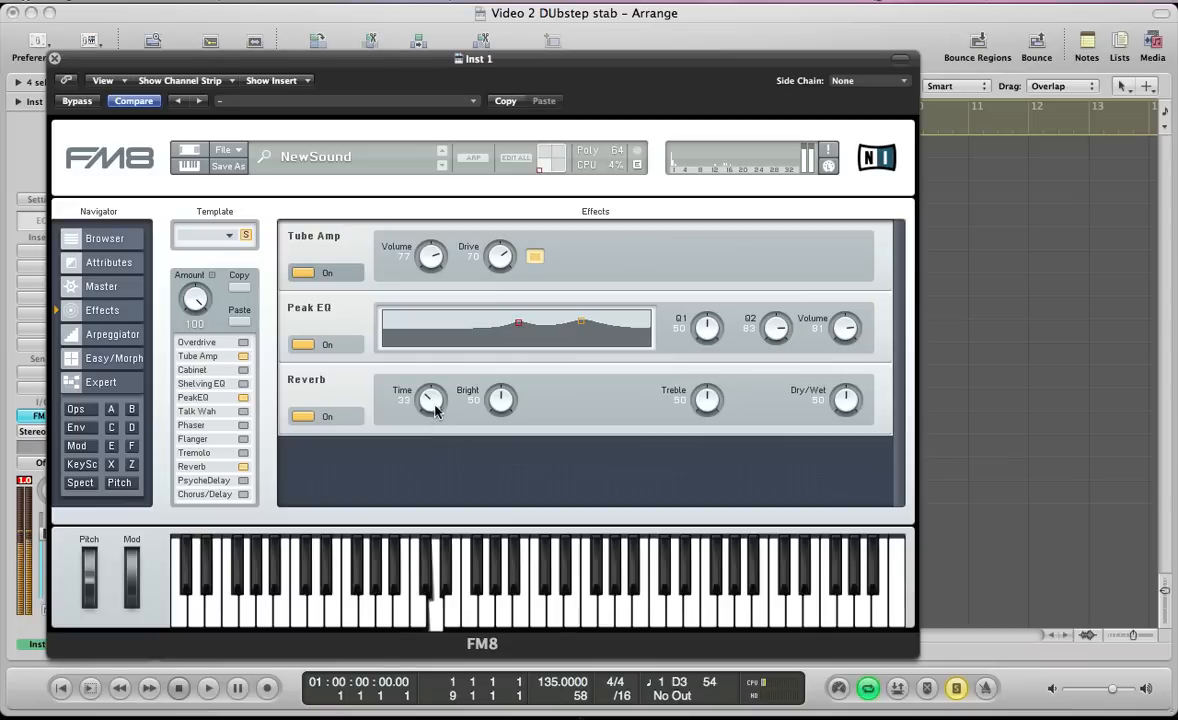
drag(435, 401, 435, 398)
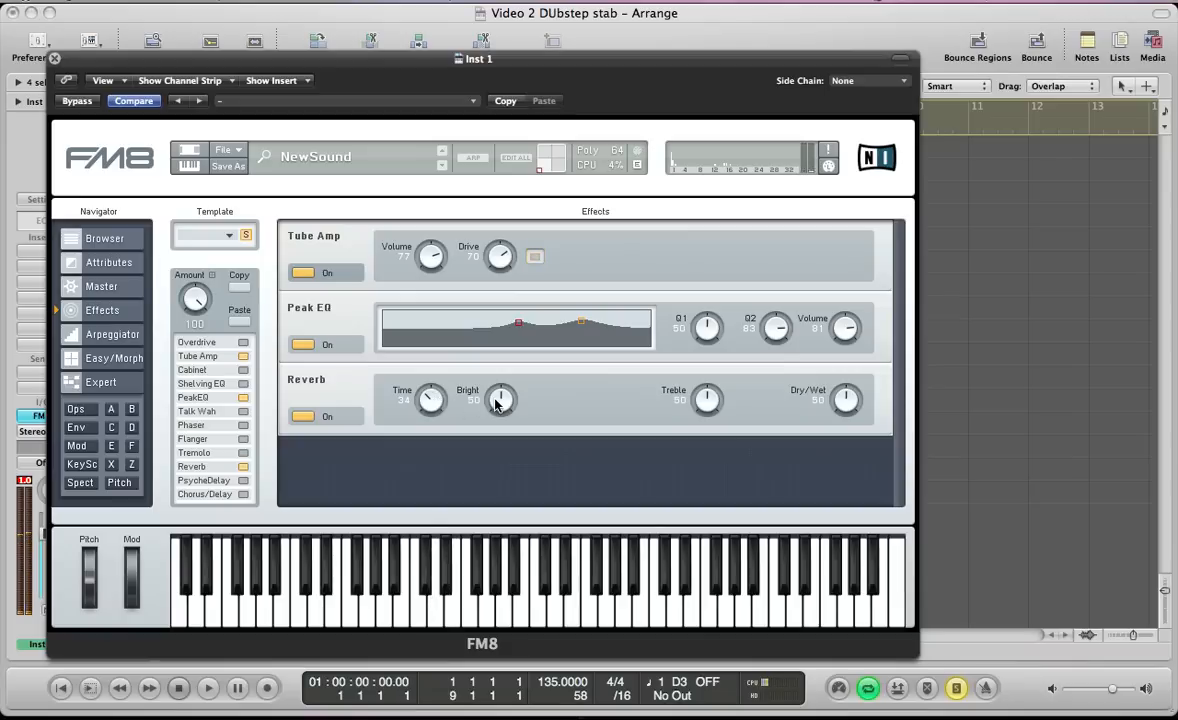
drag(499, 401, 497, 398)
drag(706, 399, 706, 385)
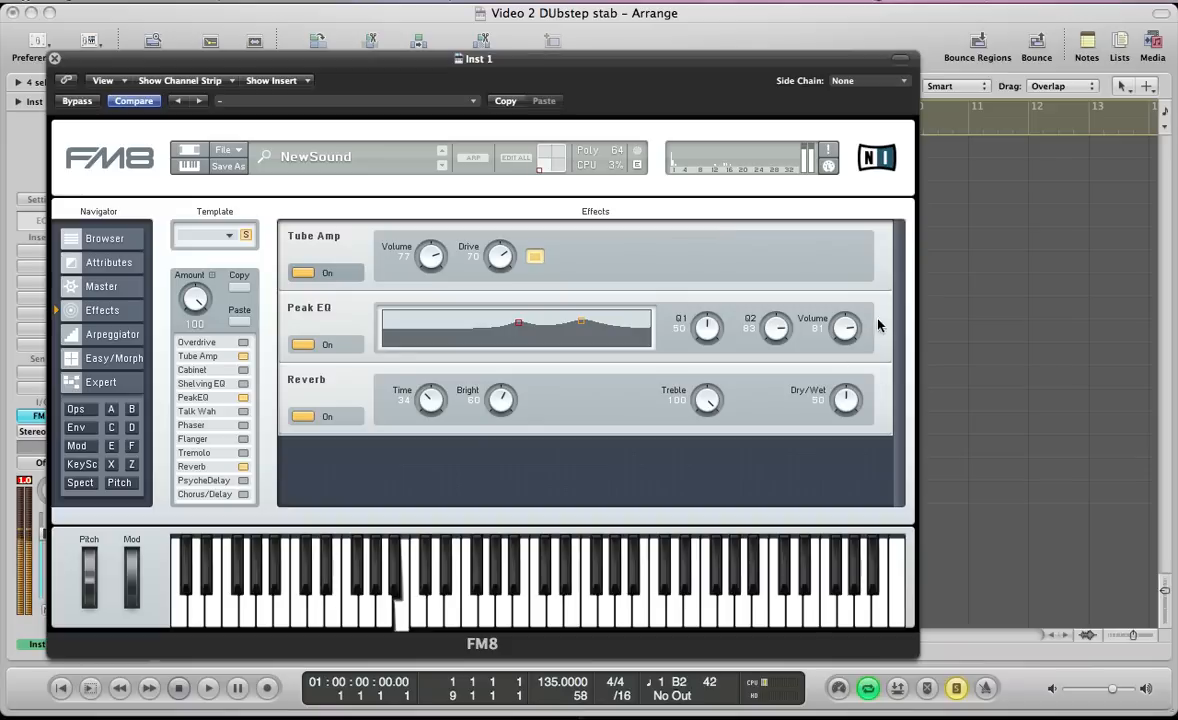
drag(843, 400, 840, 420)
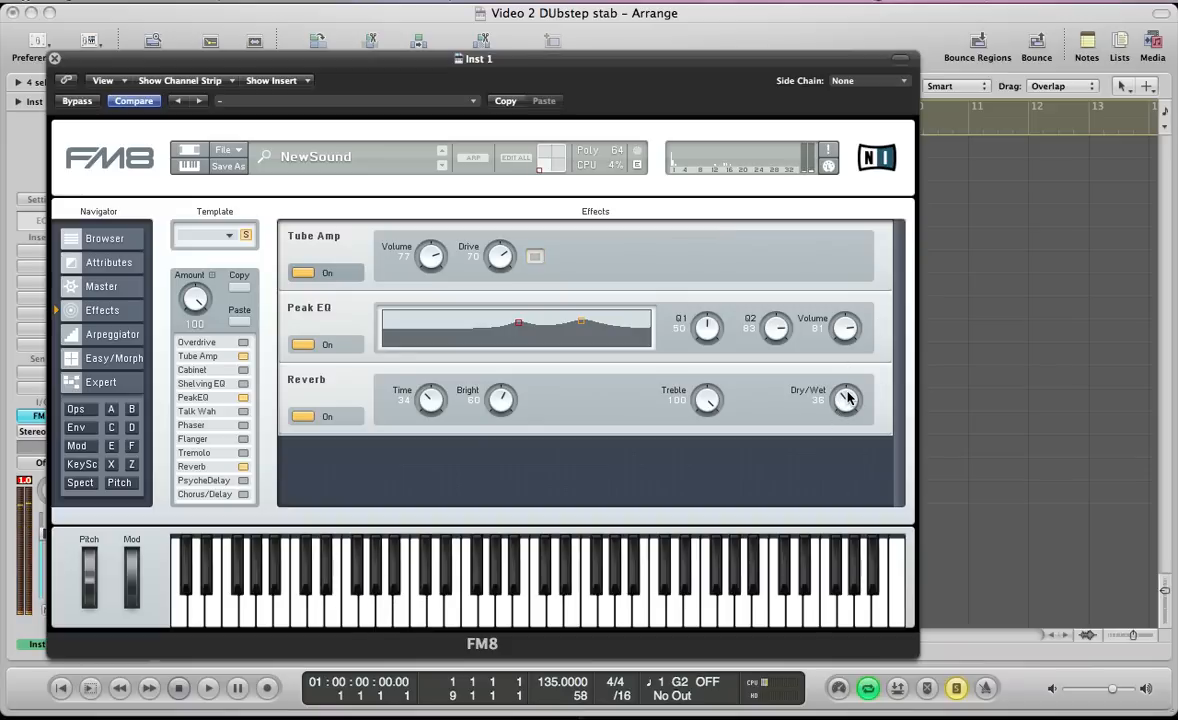
Return to the arrangement and play the opening Inst 1 region with the new sound
key(super+w)
key(space)
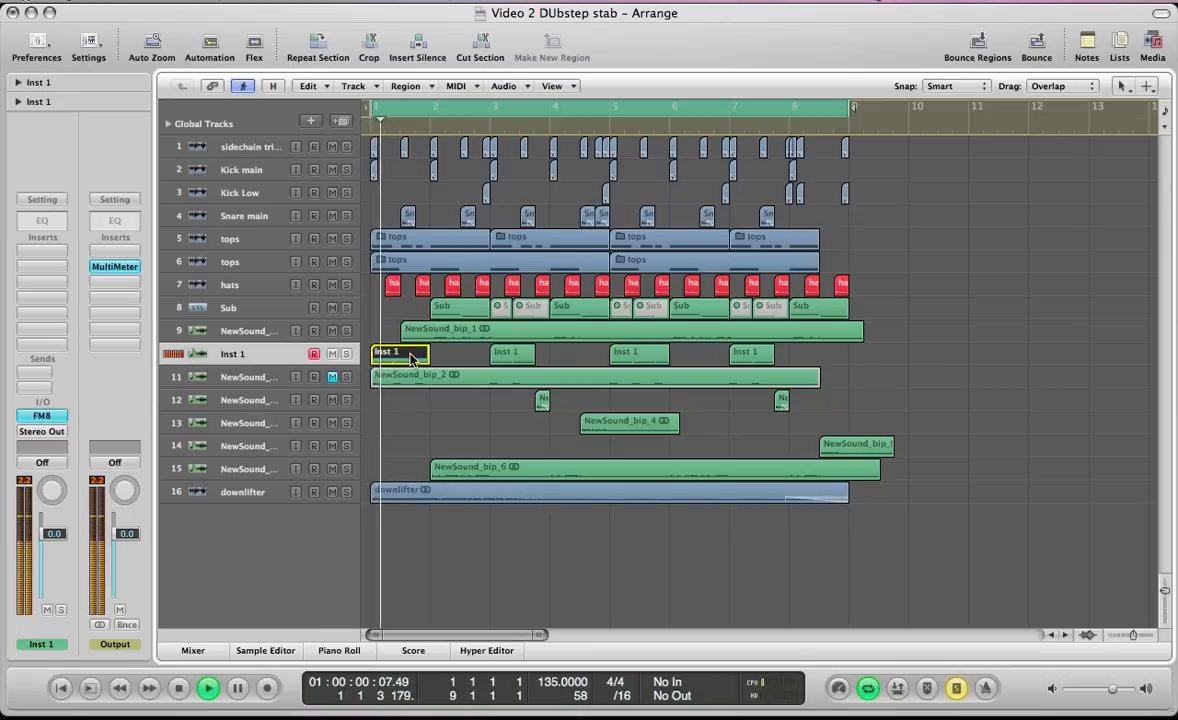
key(space)
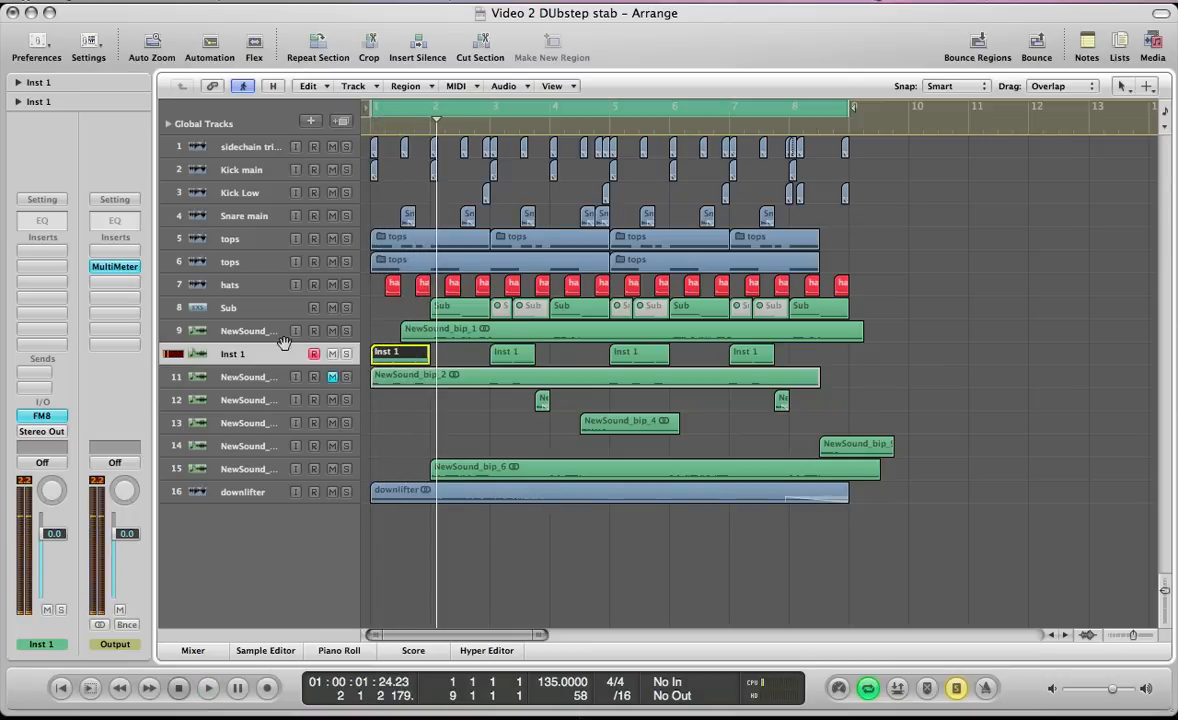
Mute the Inst 1 track and unmute the NewSound_bip_2 audio track
click(332, 353)
click(282, 376)
click(333, 376)
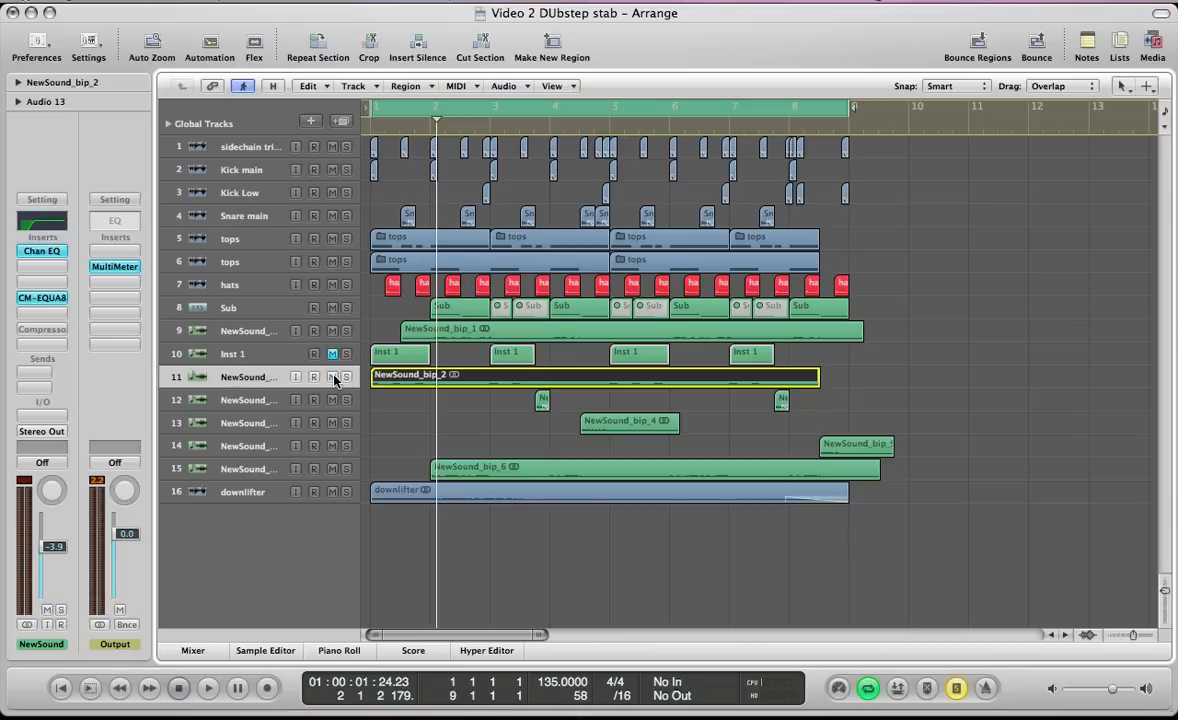
Enlarge the track heights and open the Channel EQ and CM-EQUA87 inserts on the NewSound_bip_2 track for inspection
key(ctrl+Down)
key(ctrl+Down)
key(ctrl+Down)
key(ctrl+Down)
key(ctrl+Down)
key(ctrl+Down)
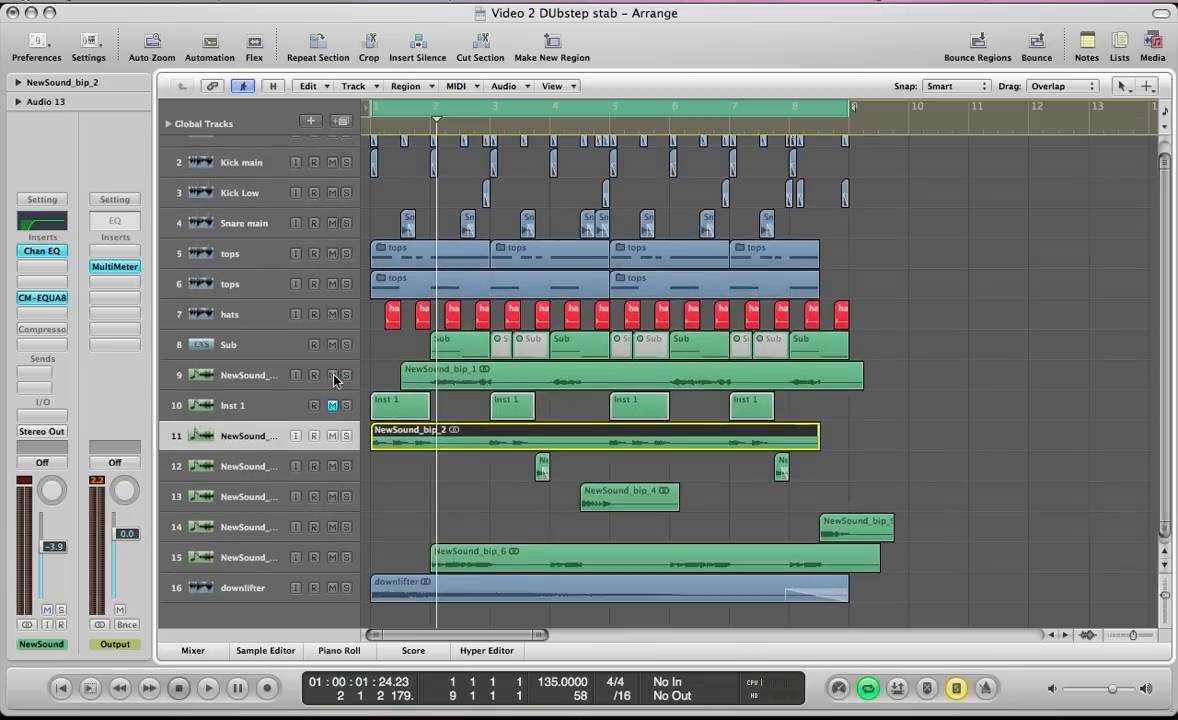
click(27, 252)
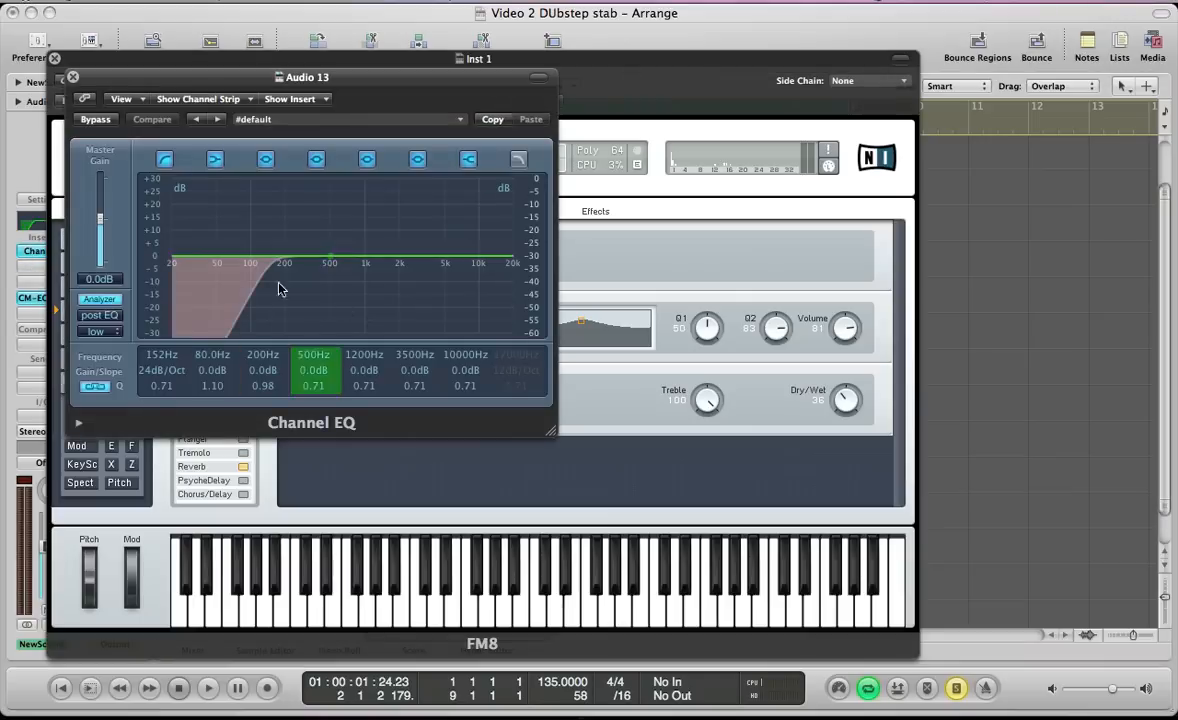
double_click(26, 299)
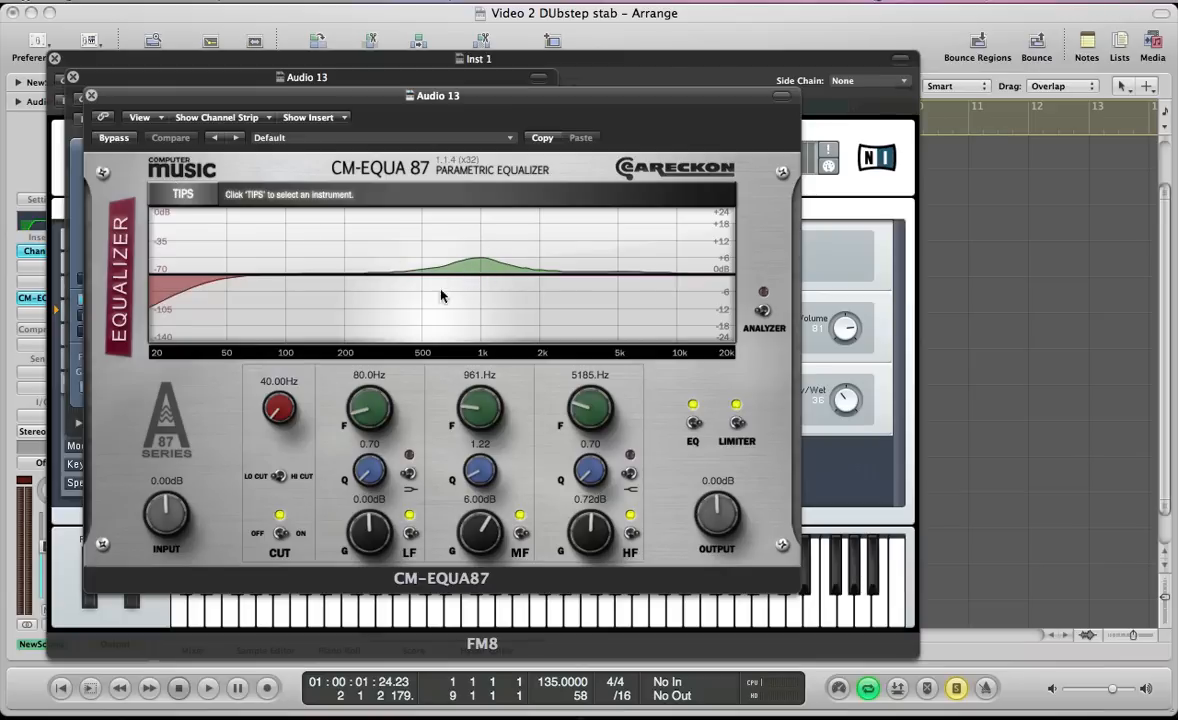
Audition the equalized NewSound_bip_2 stab in solo and turn solo mode off
key(space)
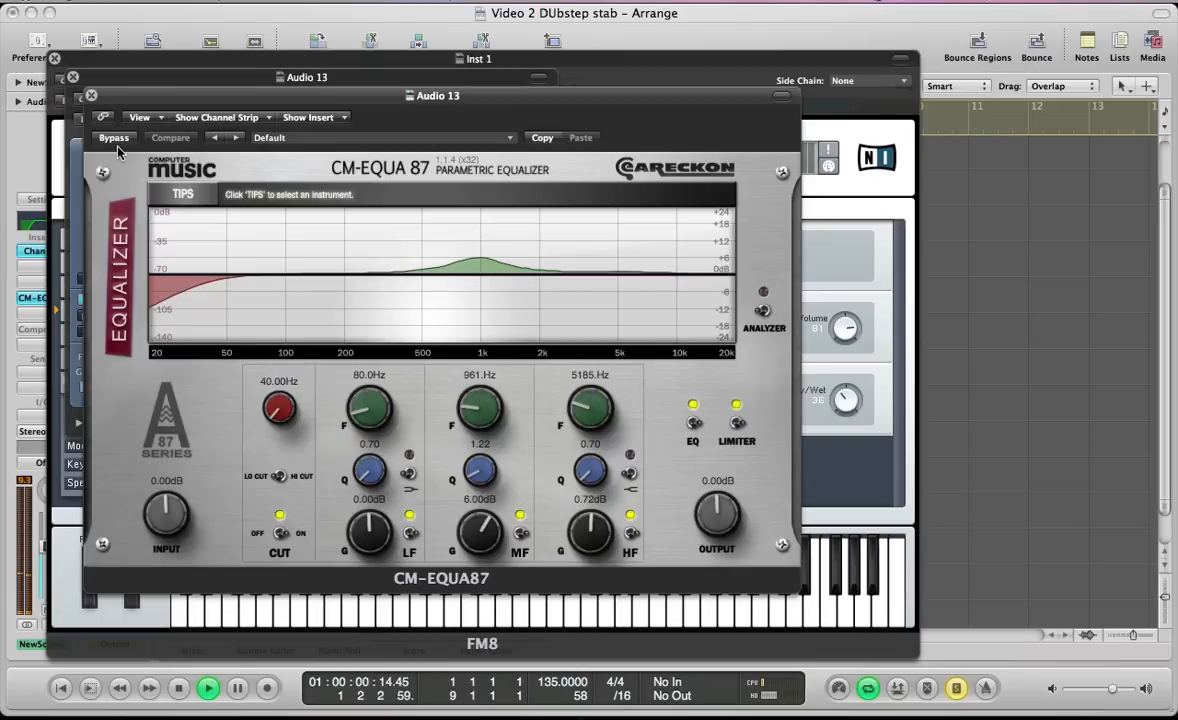
key(space)
key(v)
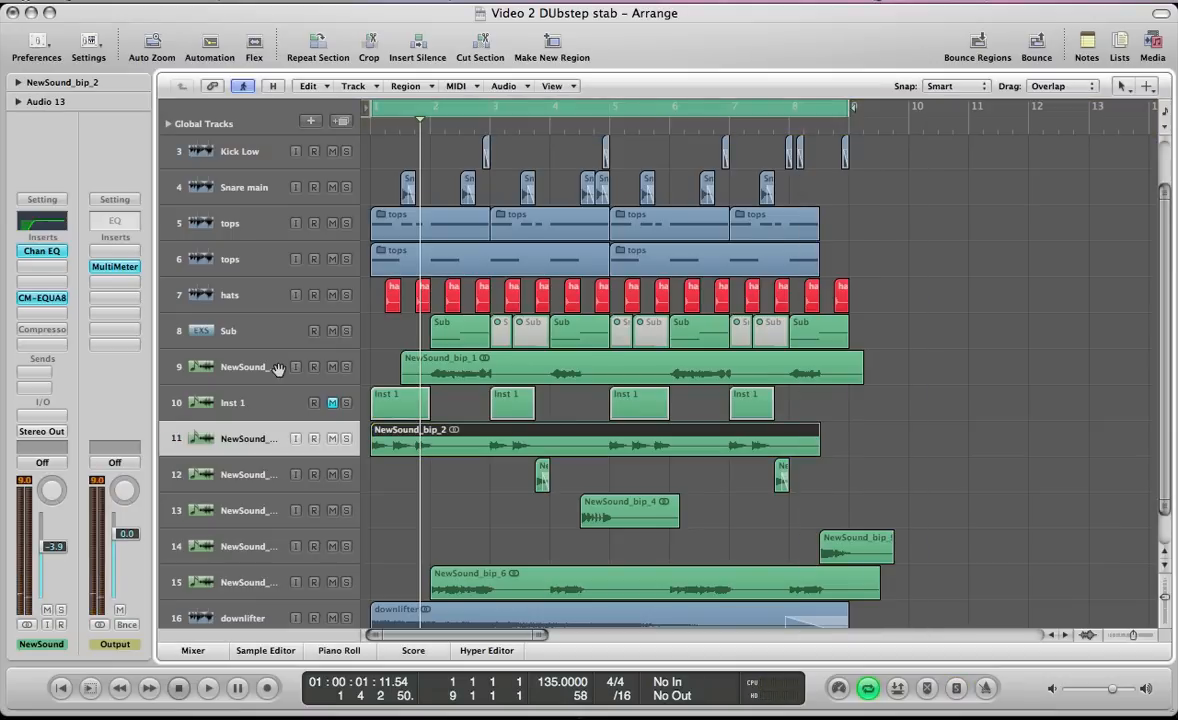
key(v)
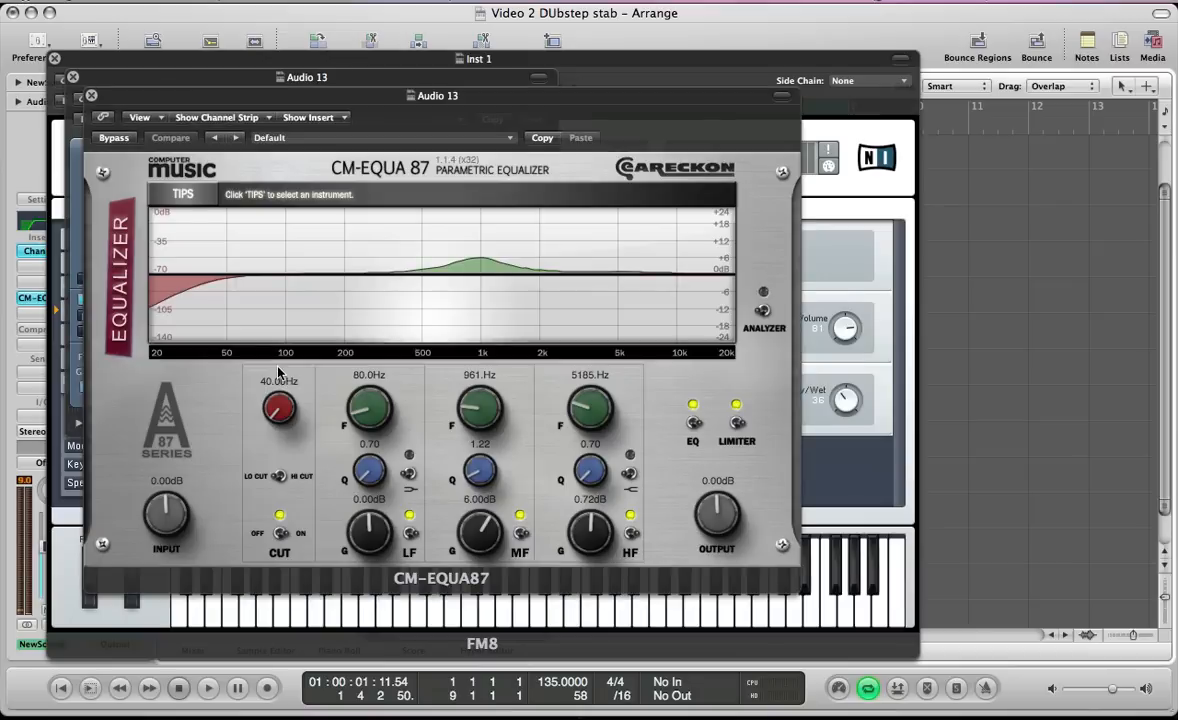
Play the full arrangement to hear the stab in the mix, and close the CM-EQUA87, Channel EQ and FM8 windows
key(space)
click(92, 96)
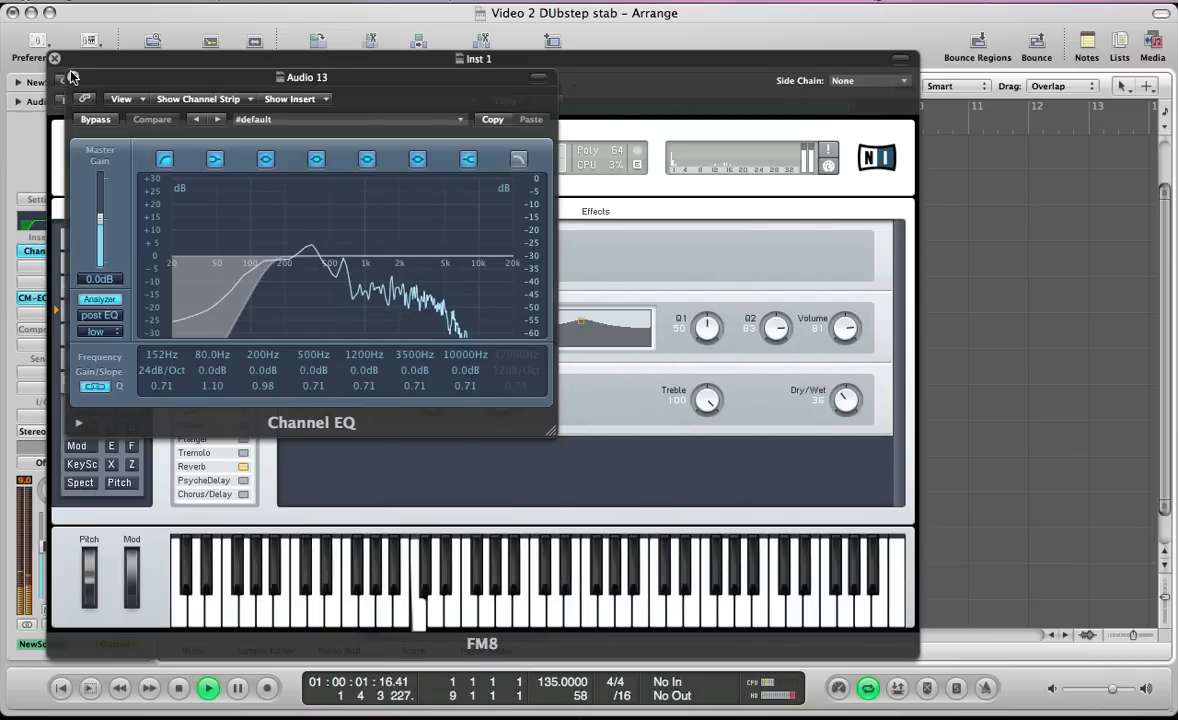
click(72, 77)
click(54, 59)
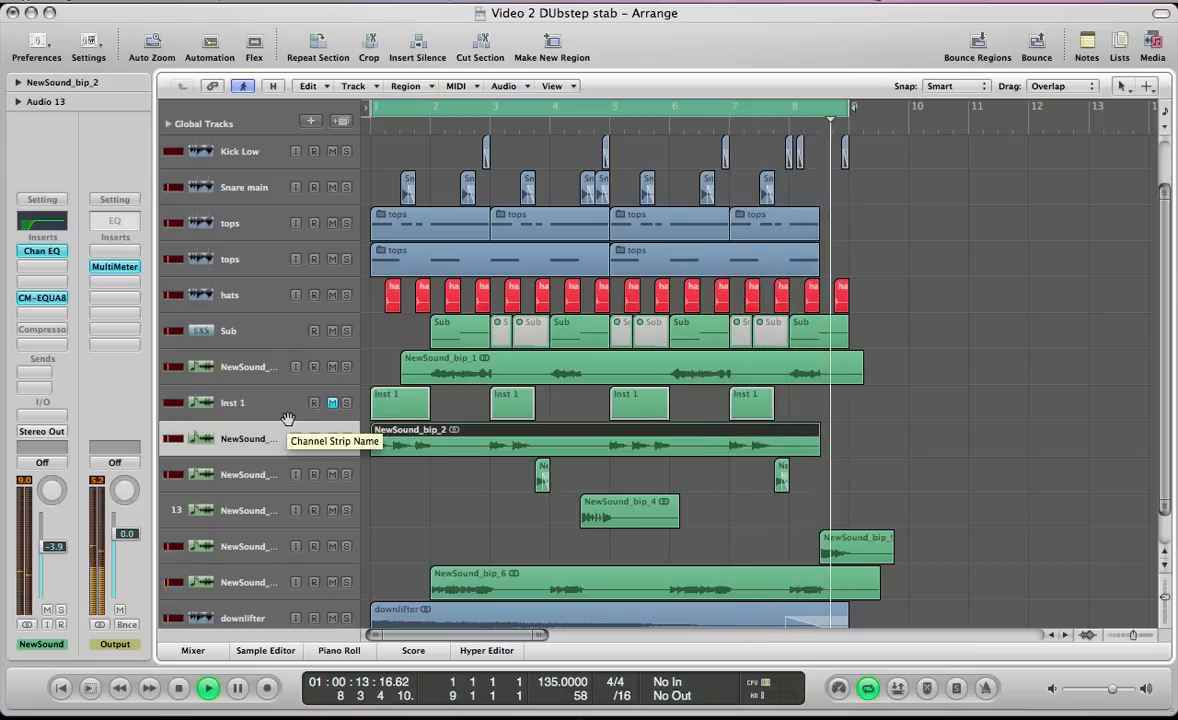
key(space)
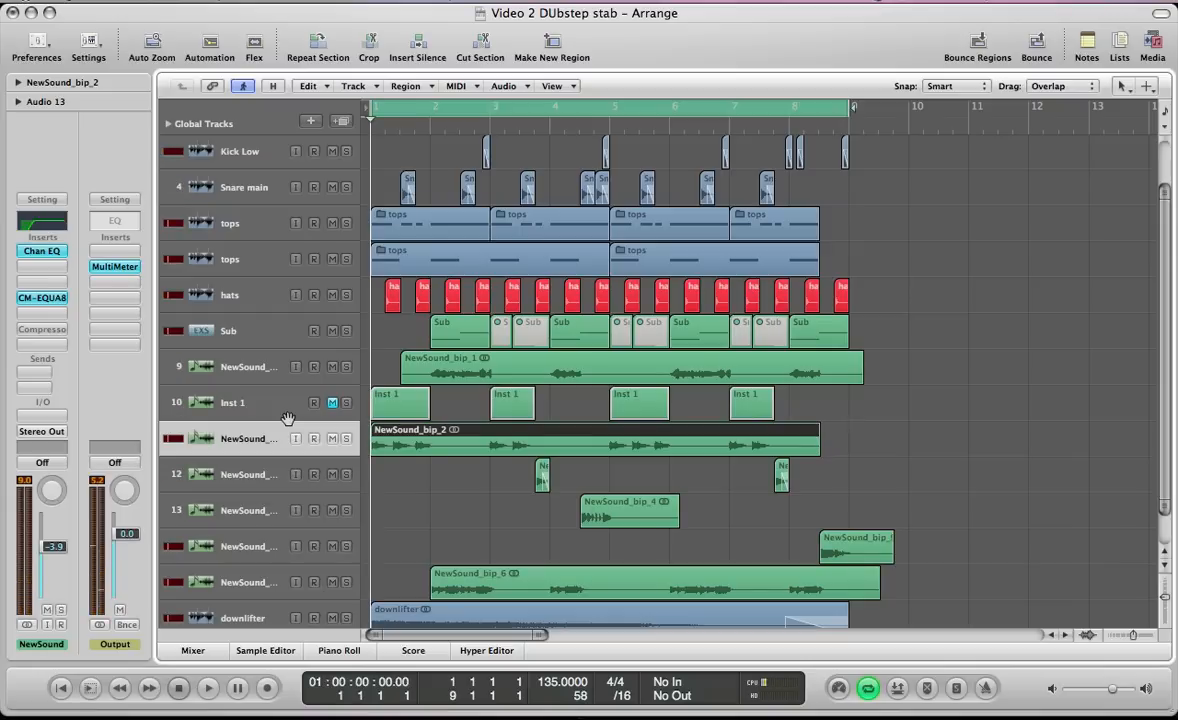